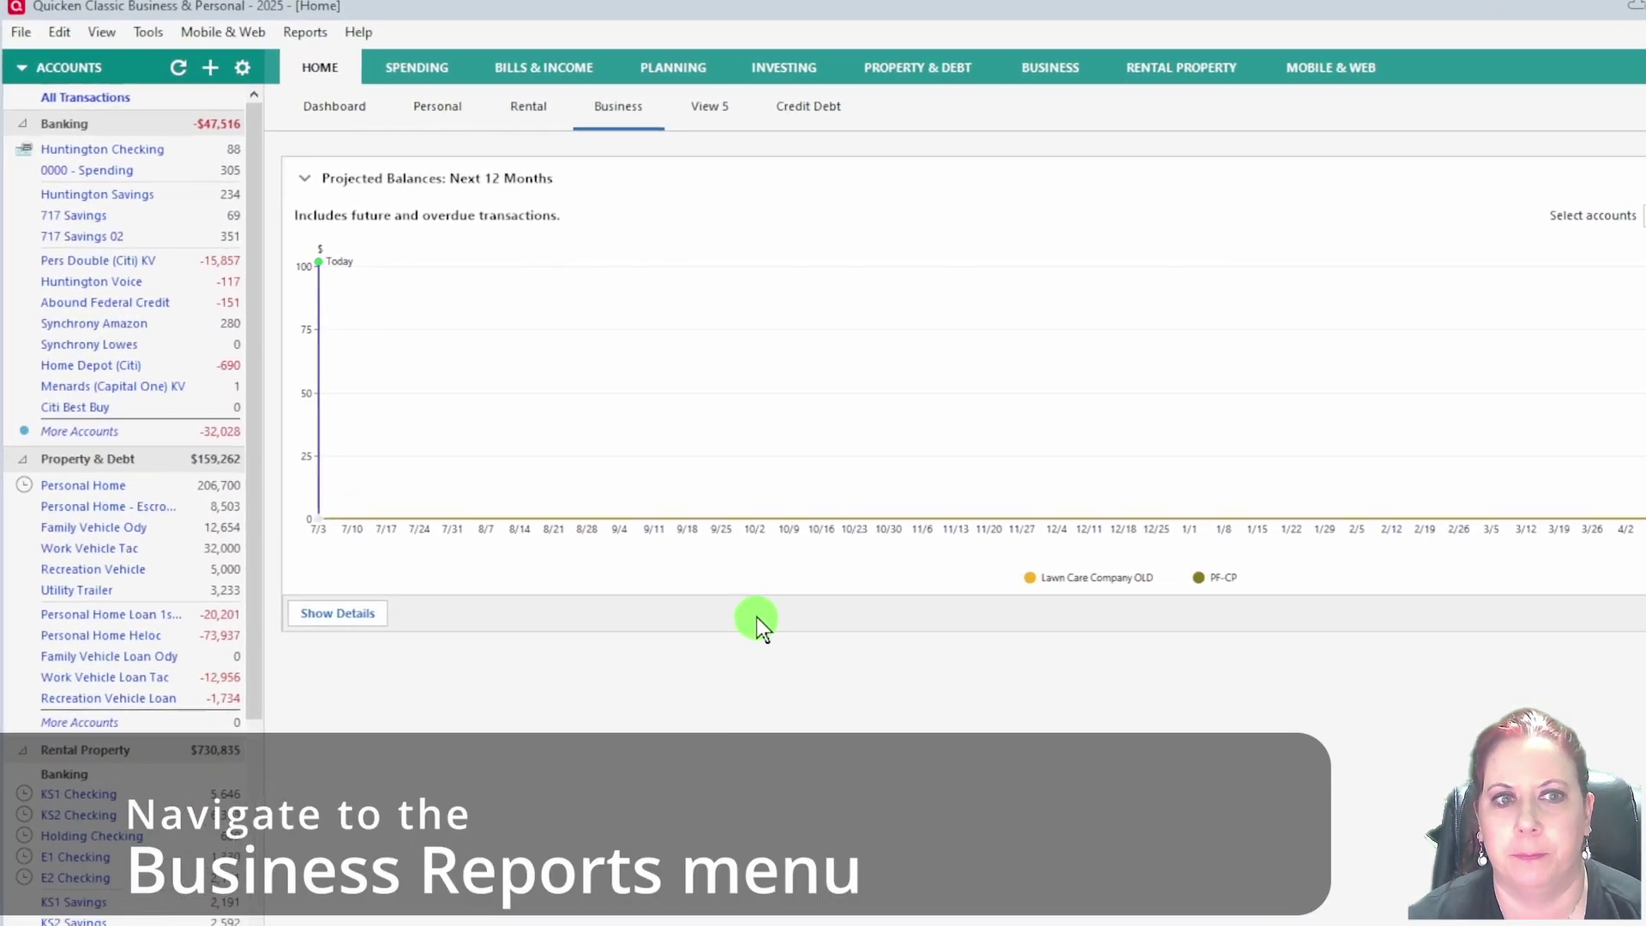
# Step: Open the Balance Sheet report from the business reports
pyautogui.click(306, 32)
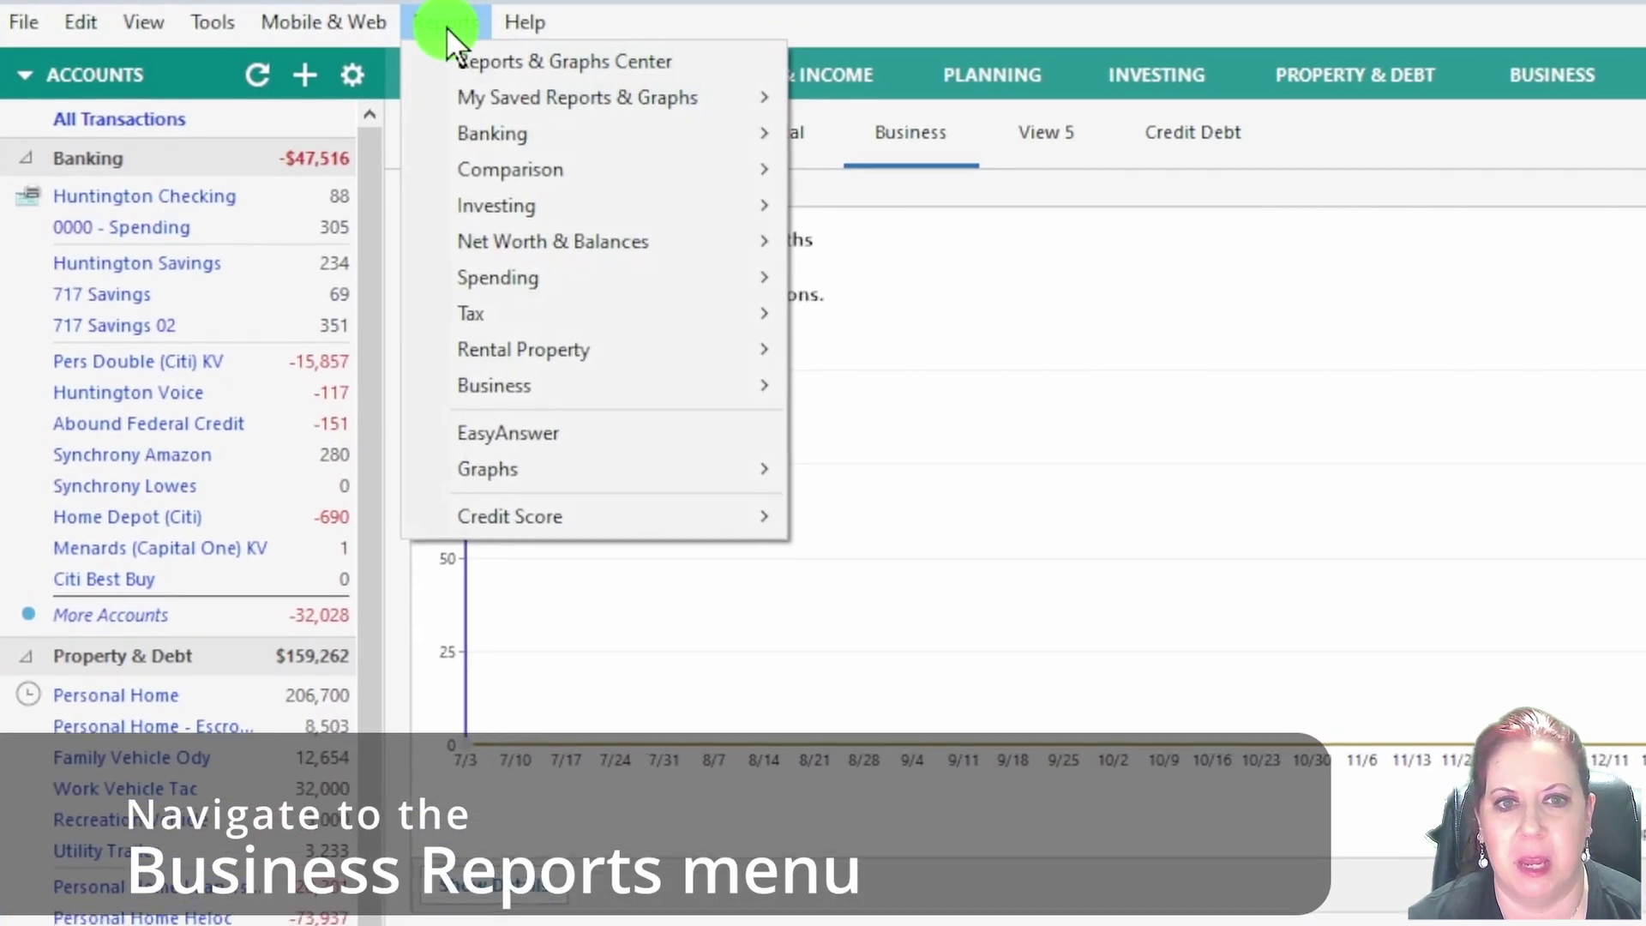
pyautogui.moveTo(579, 384)
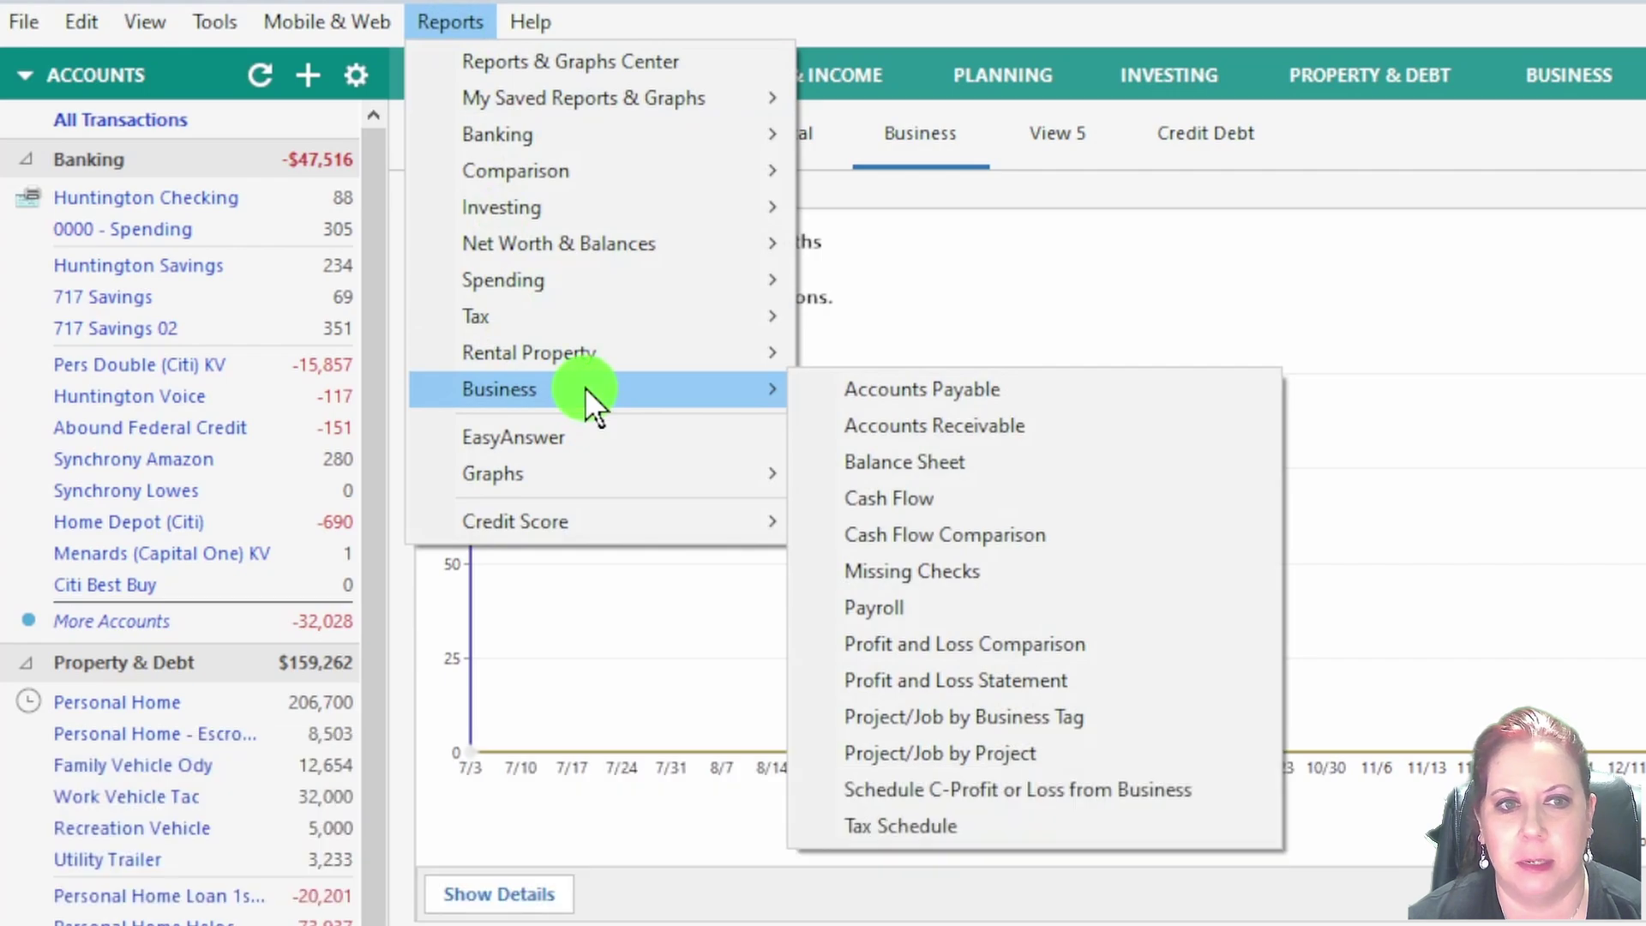
pyautogui.click(1032, 461)
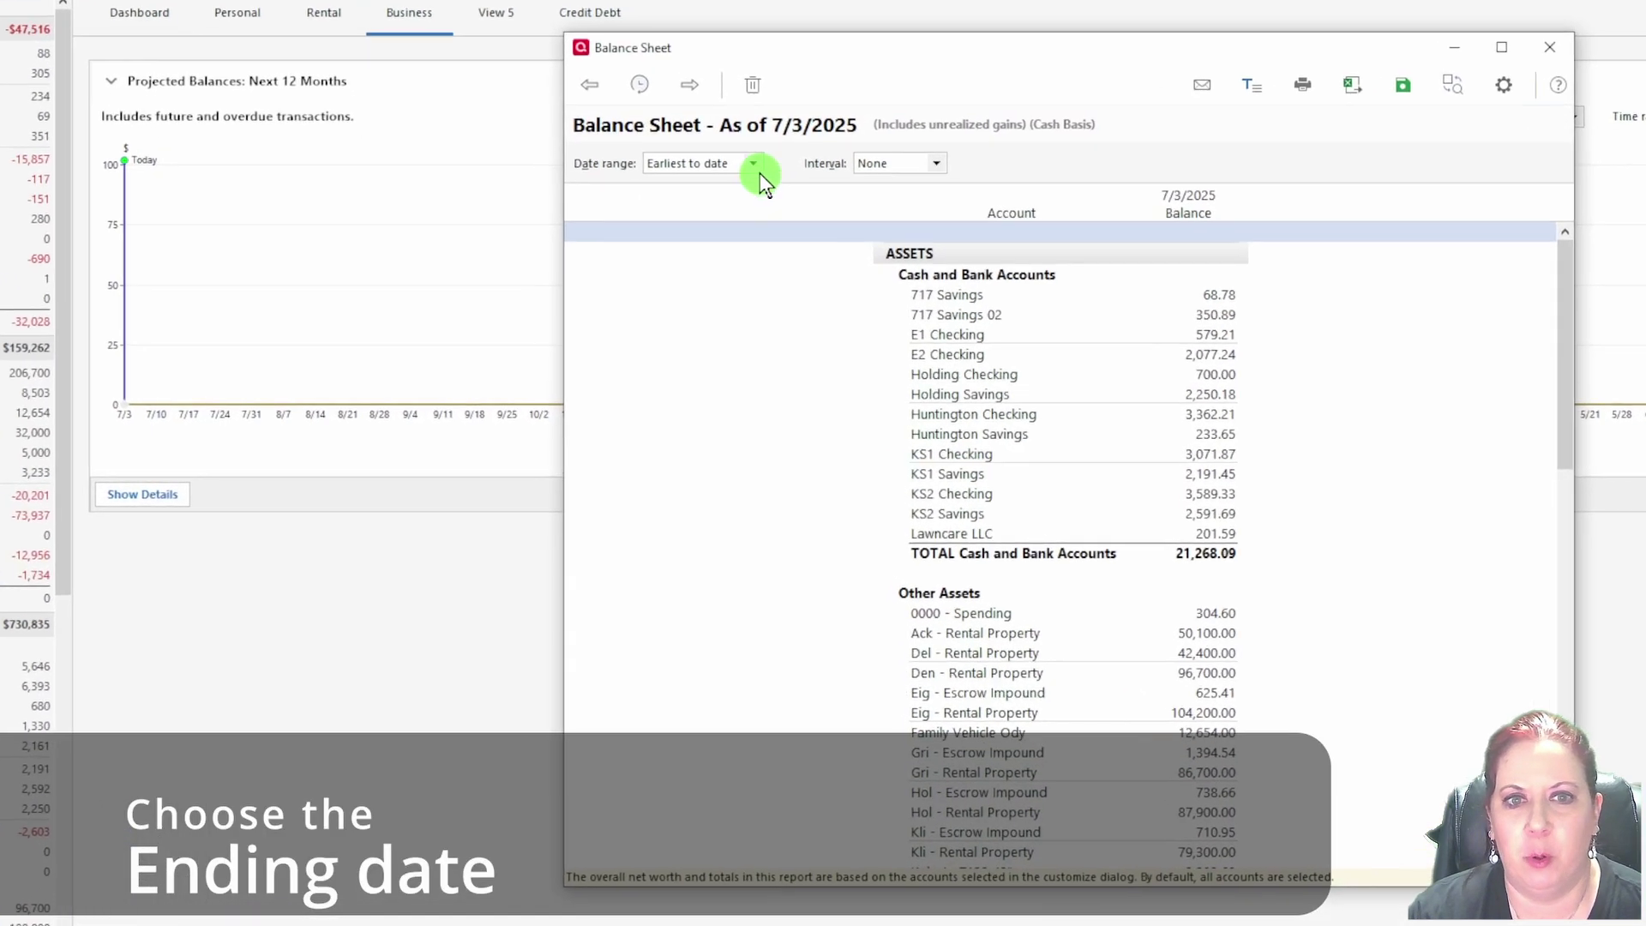
# Step: Set the balance sheet's date range to custom dates from 11/21/2016 to 7/3/2025
pyautogui.click(753, 163)
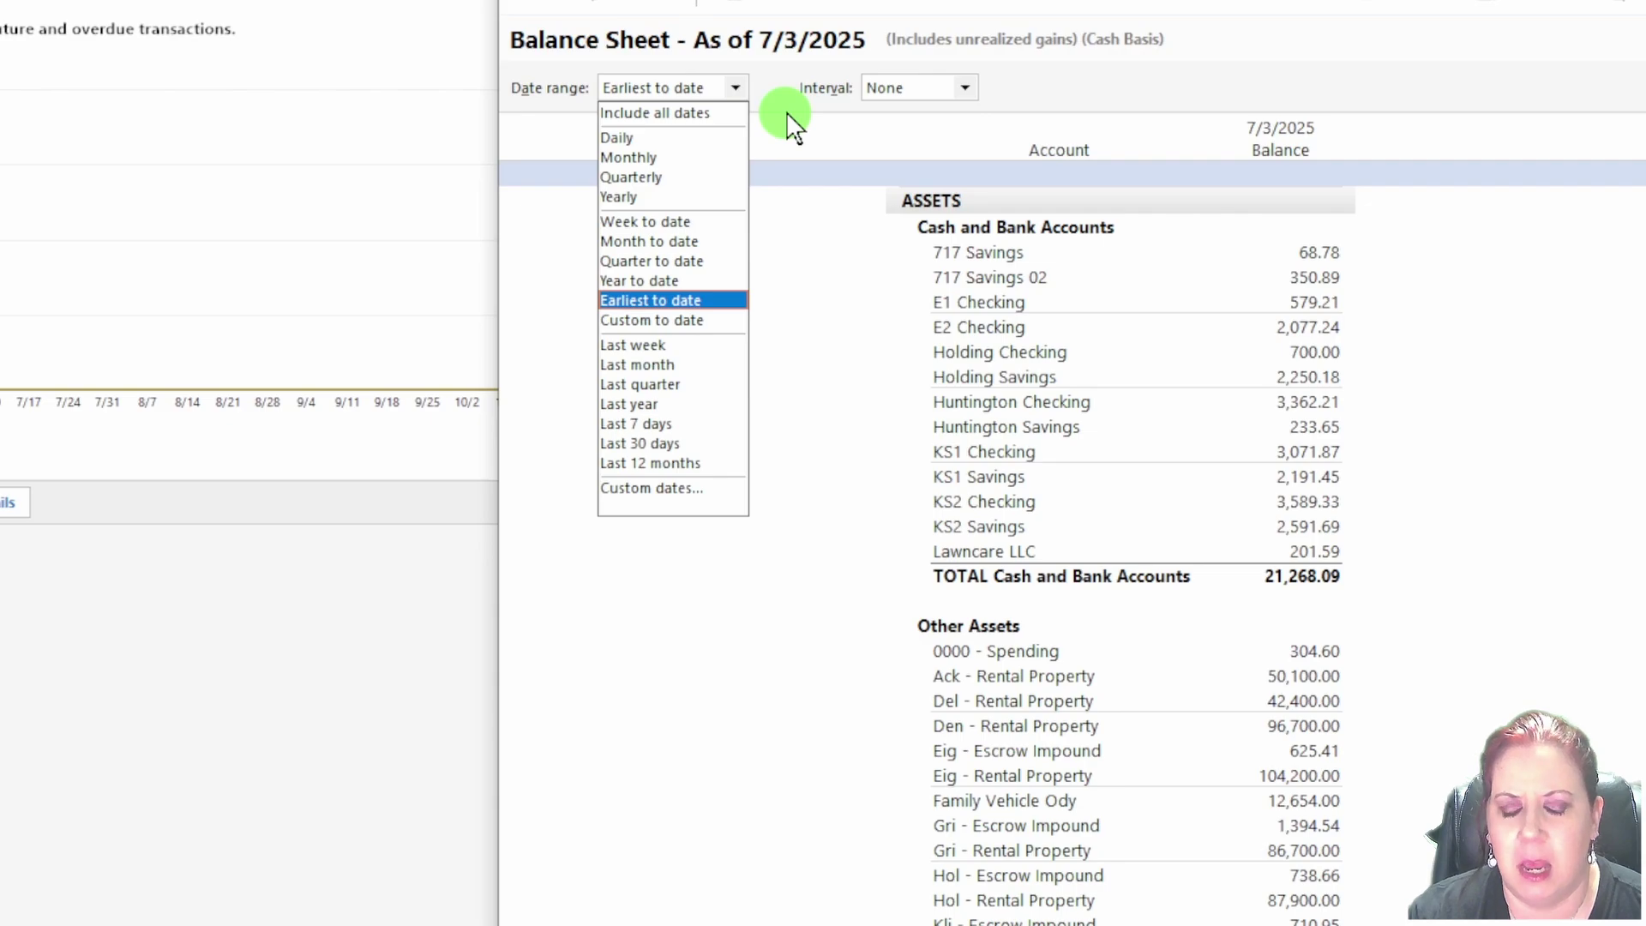
pyautogui.click(691, 487)
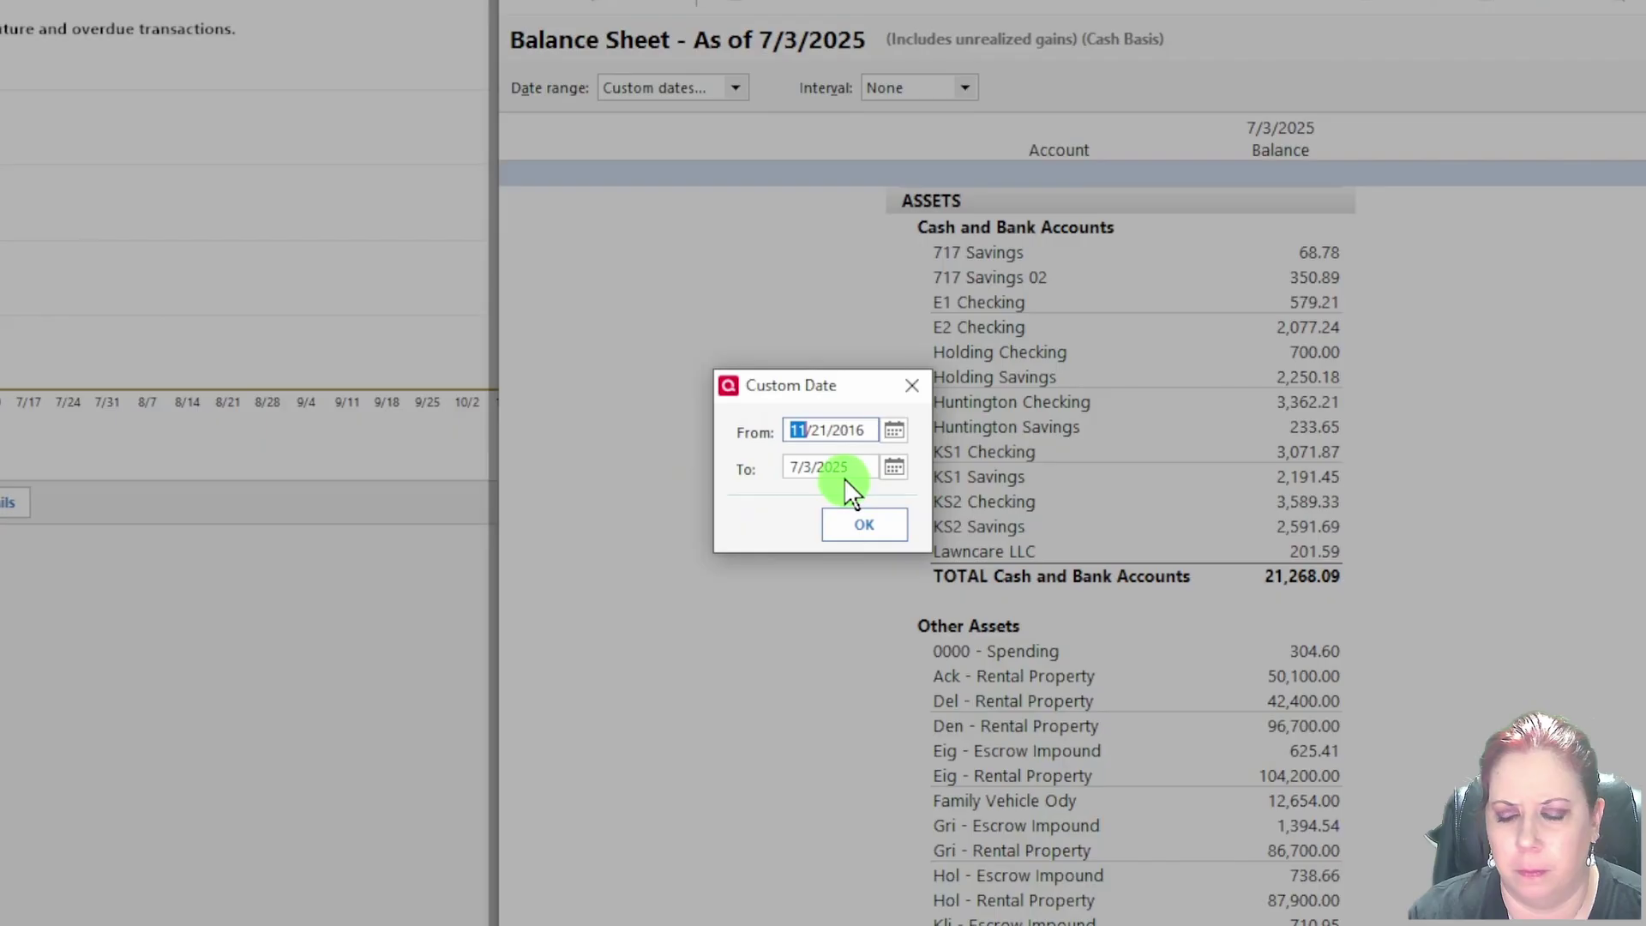
pyautogui.click(857, 524)
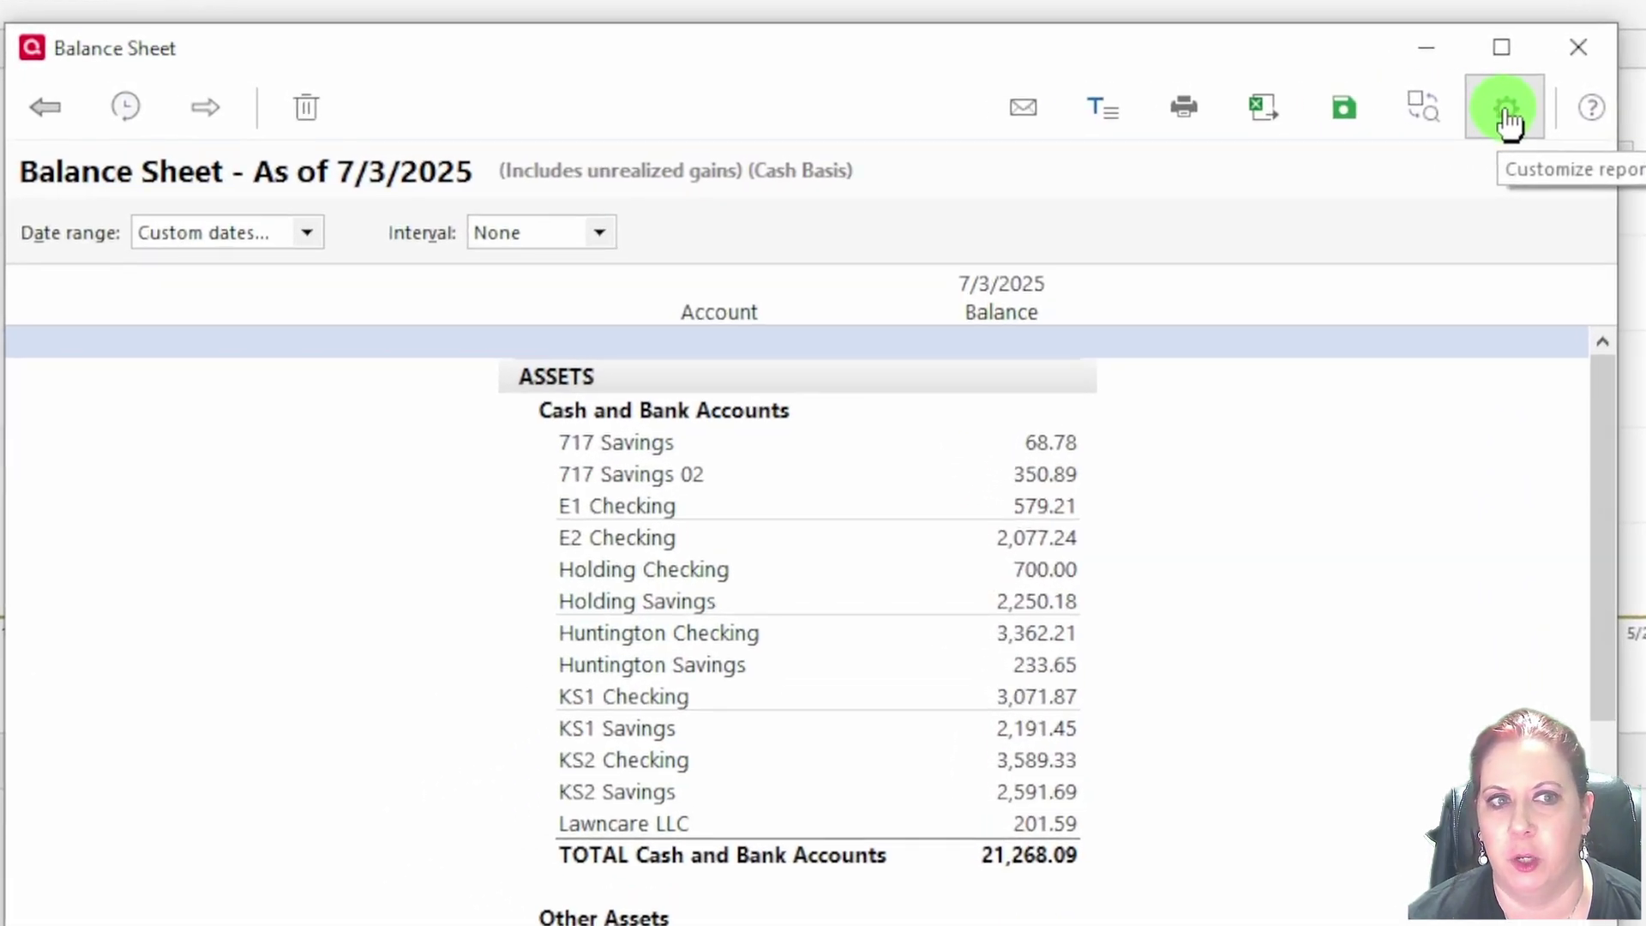
# Step: Customize the report display to show cents without account detail and to exclude savings goals, with the interval at None
pyautogui.click(1448, 107)
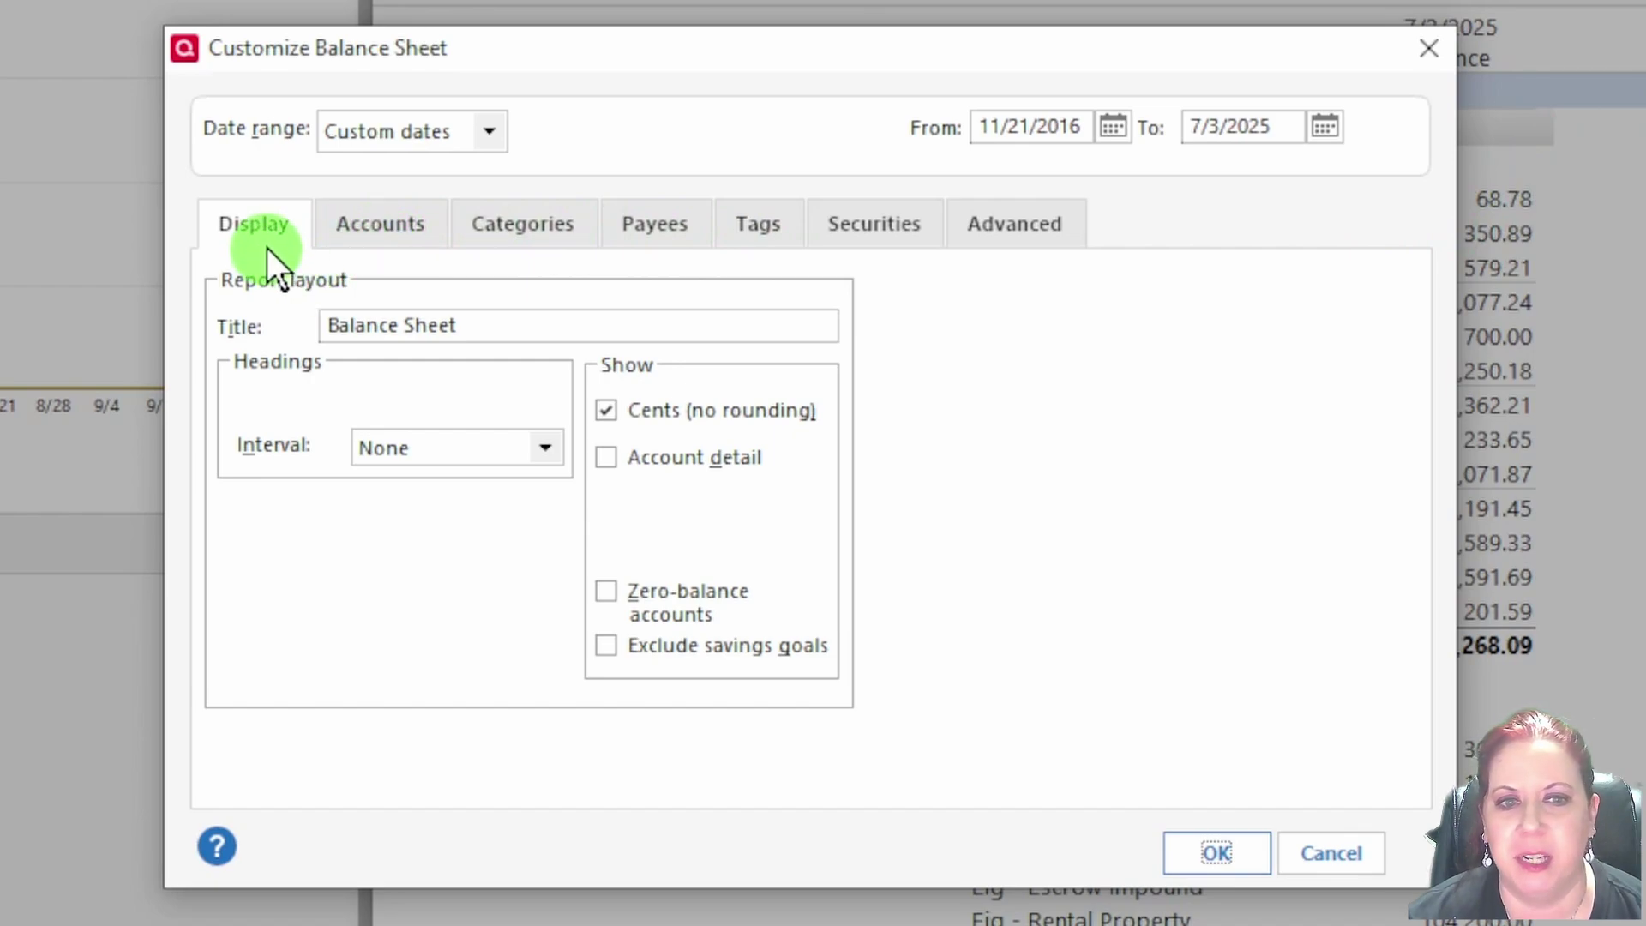
pyautogui.click(562, 326)
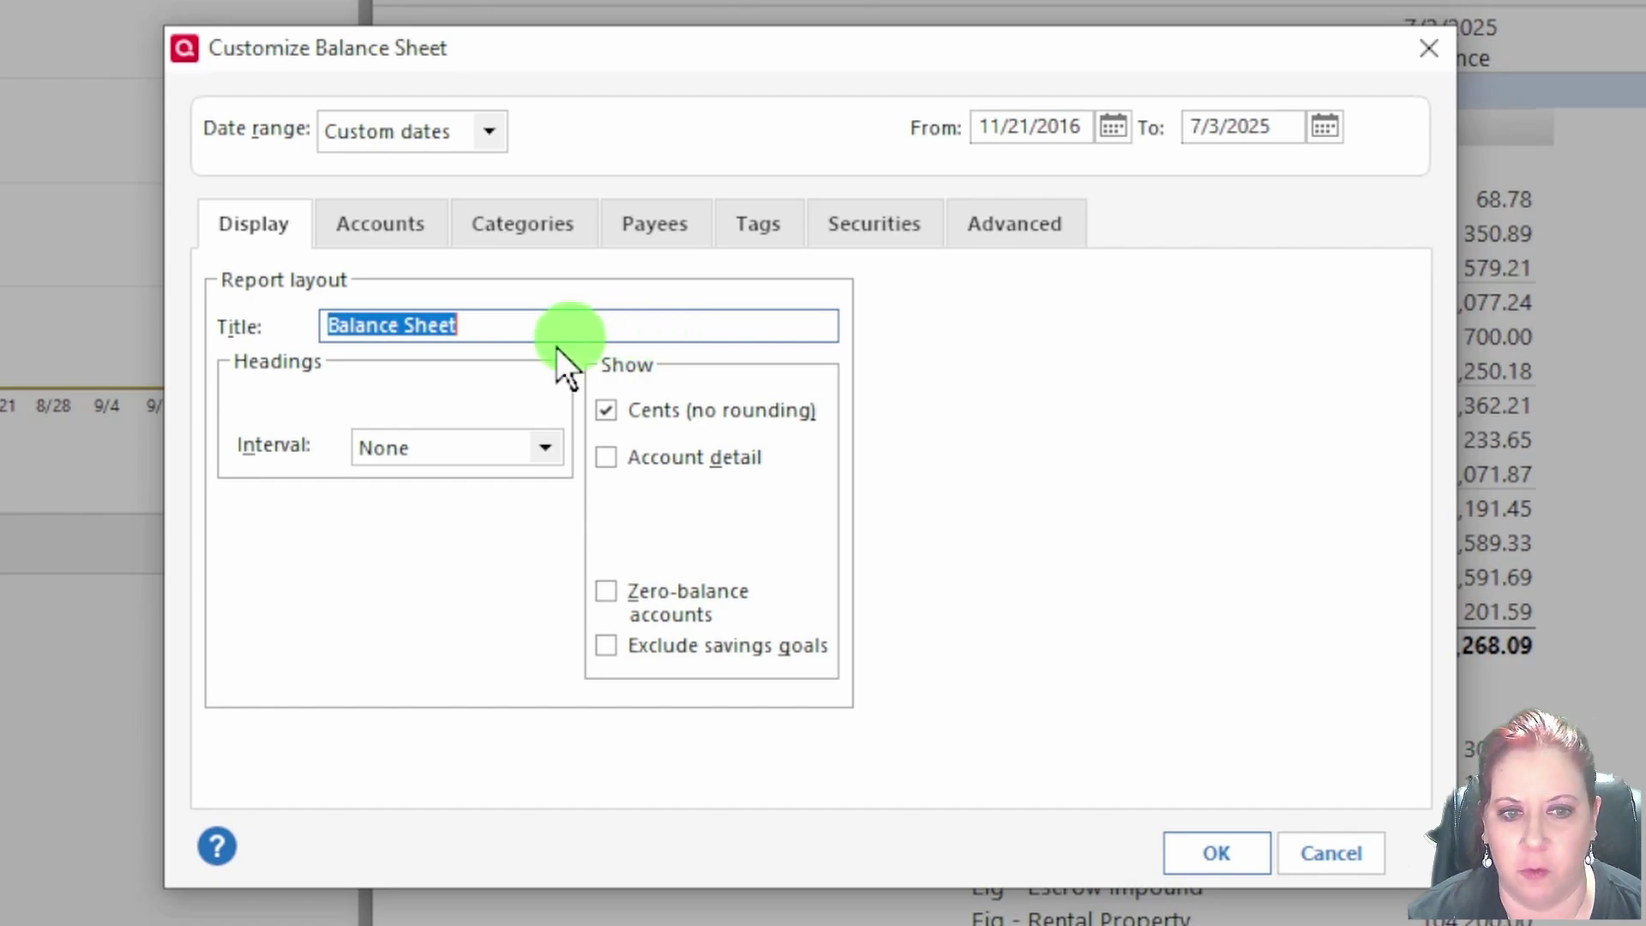
pyautogui.click(546, 446)
pyautogui.click(546, 447)
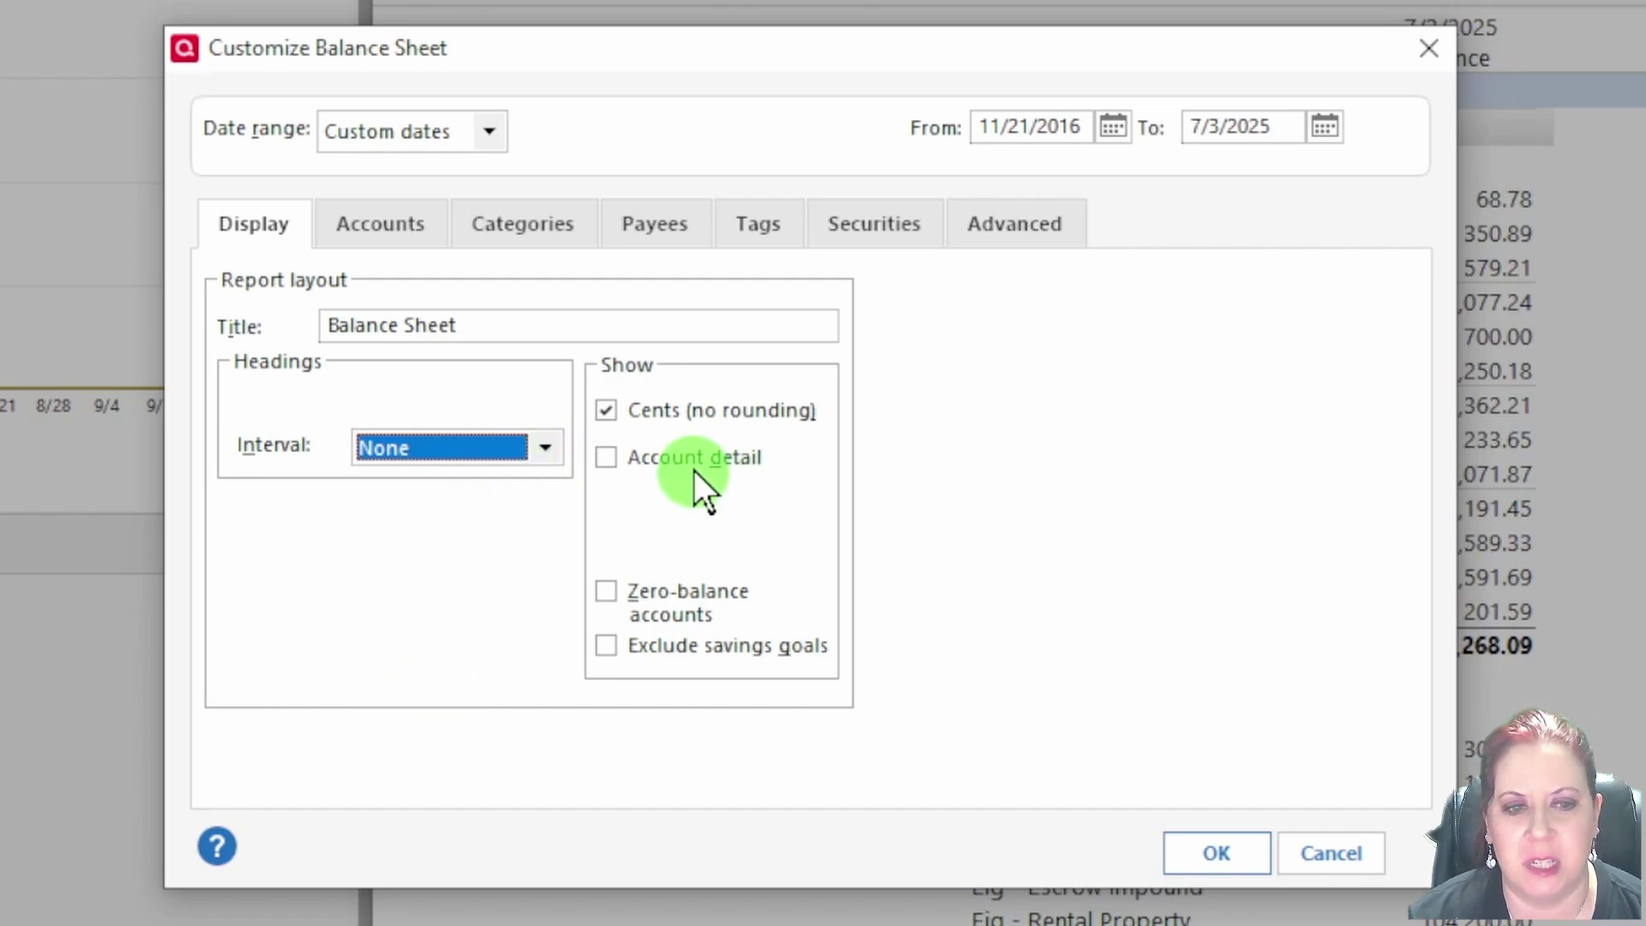
pyautogui.click(608, 403)
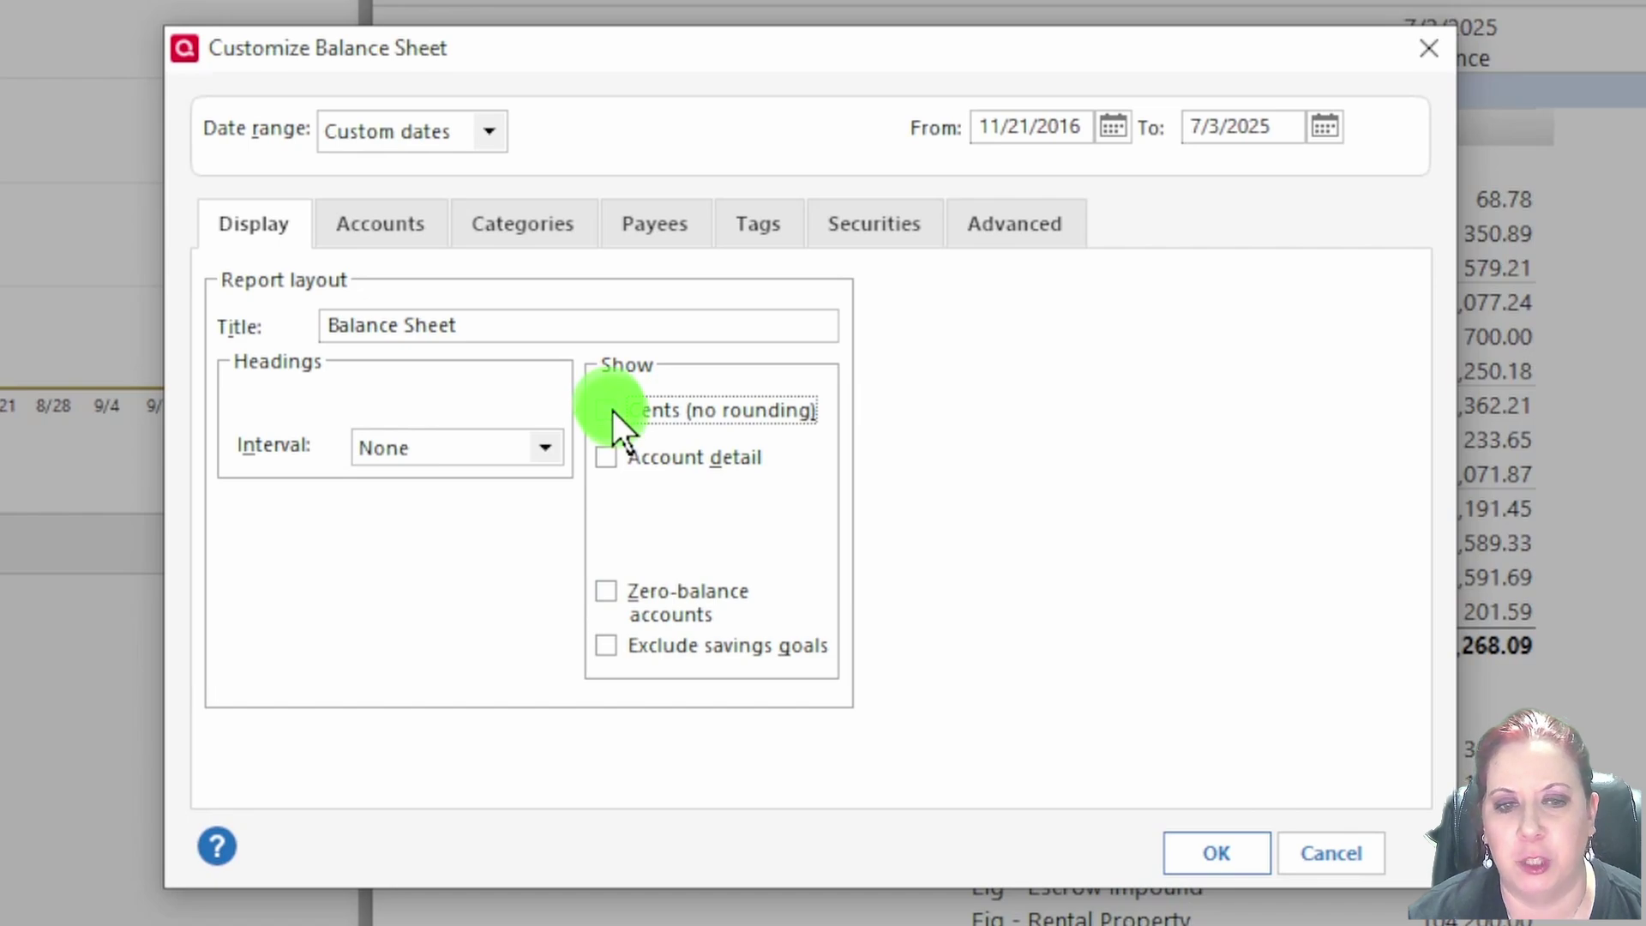
pyautogui.click(612, 410)
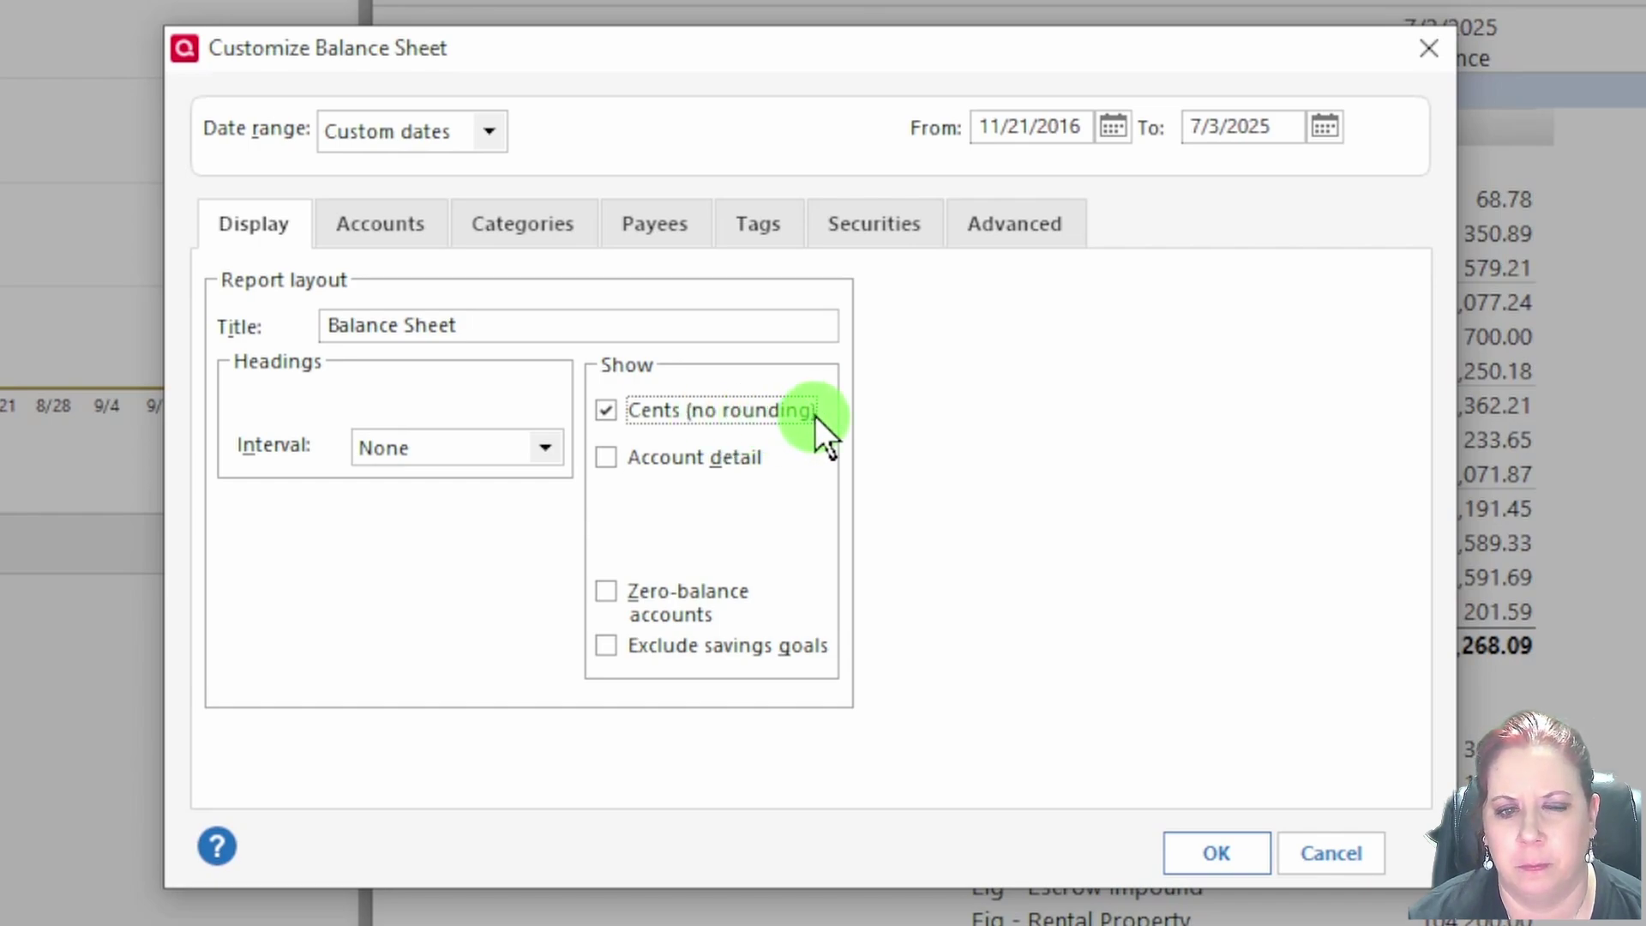
pyautogui.click(730, 461)
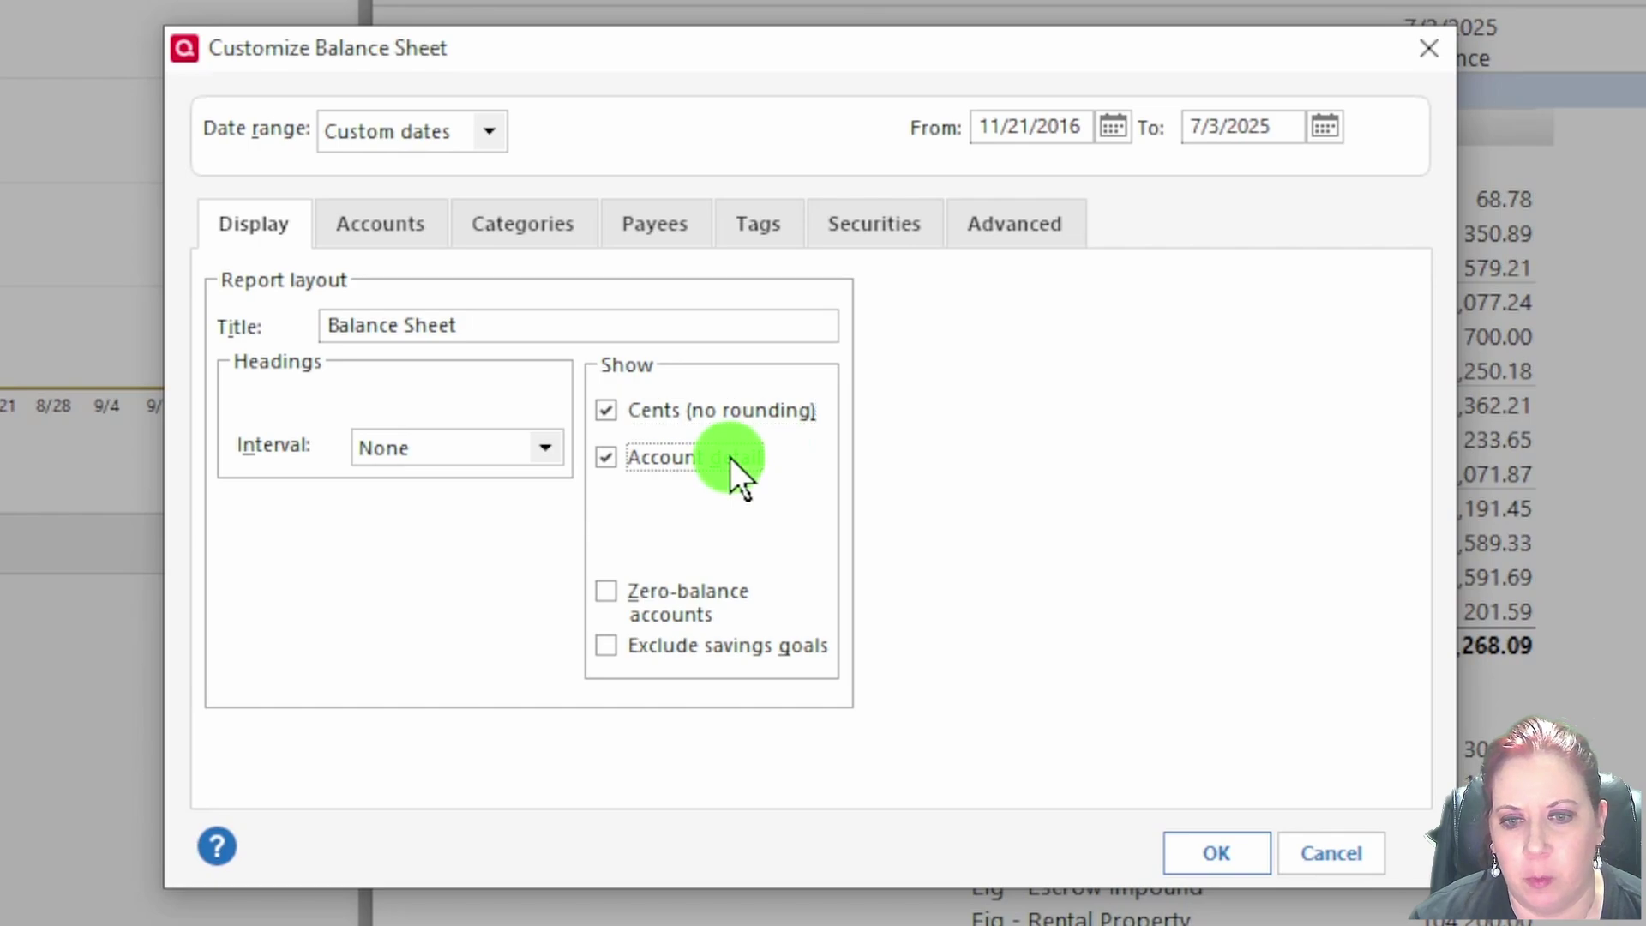
pyautogui.click(730, 461)
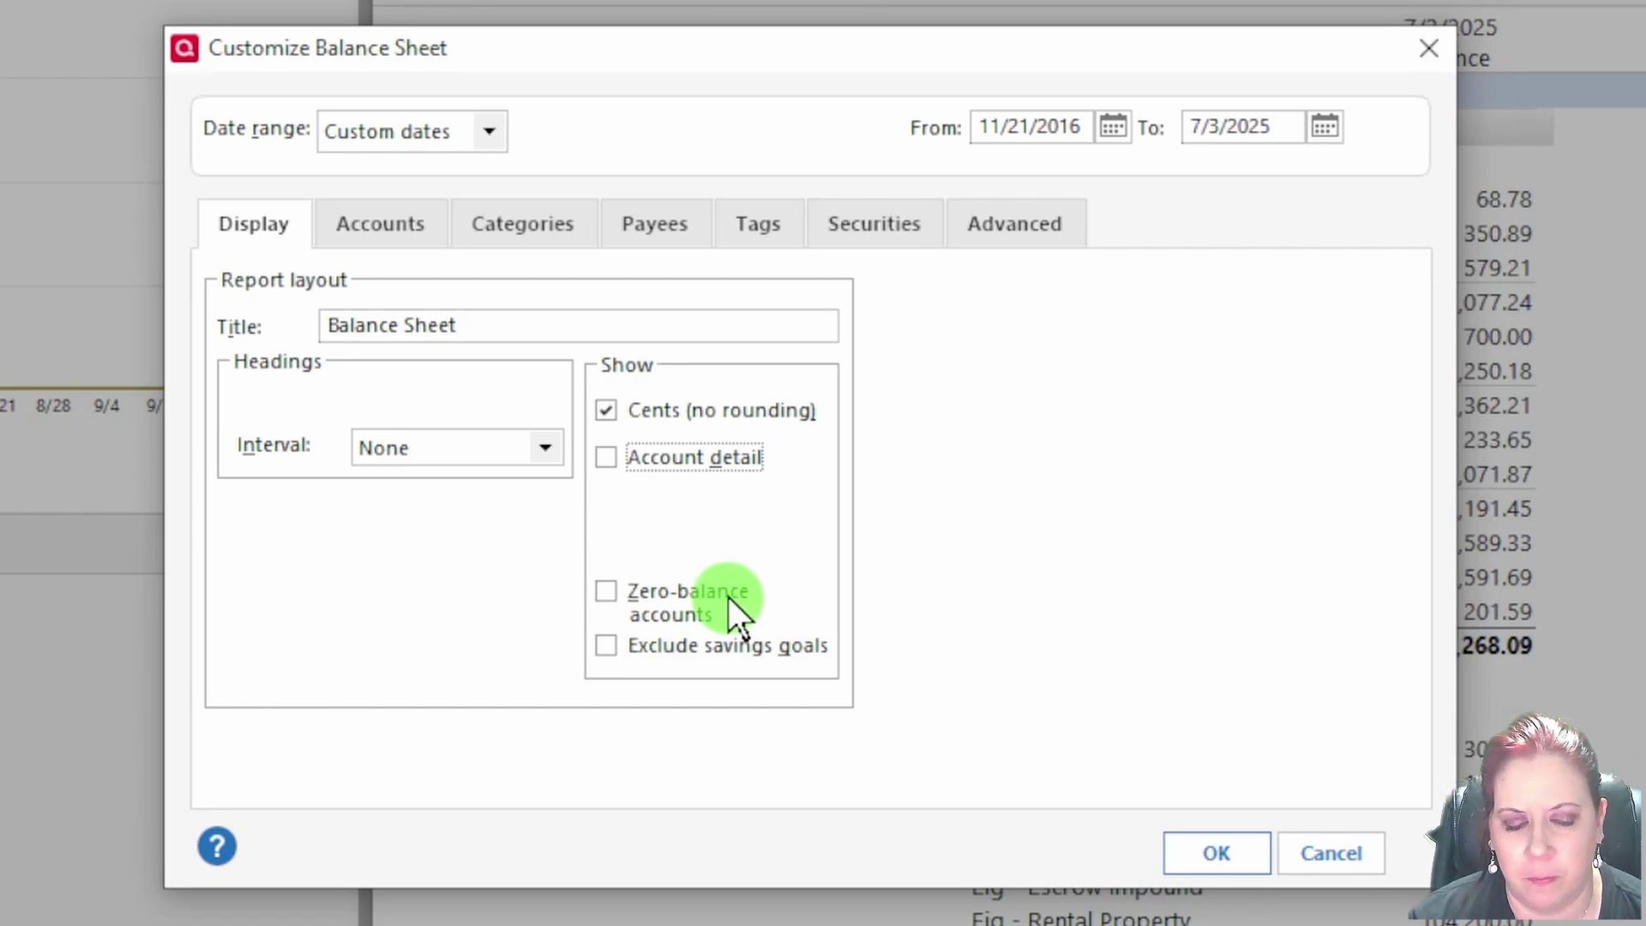
pyautogui.click(823, 655)
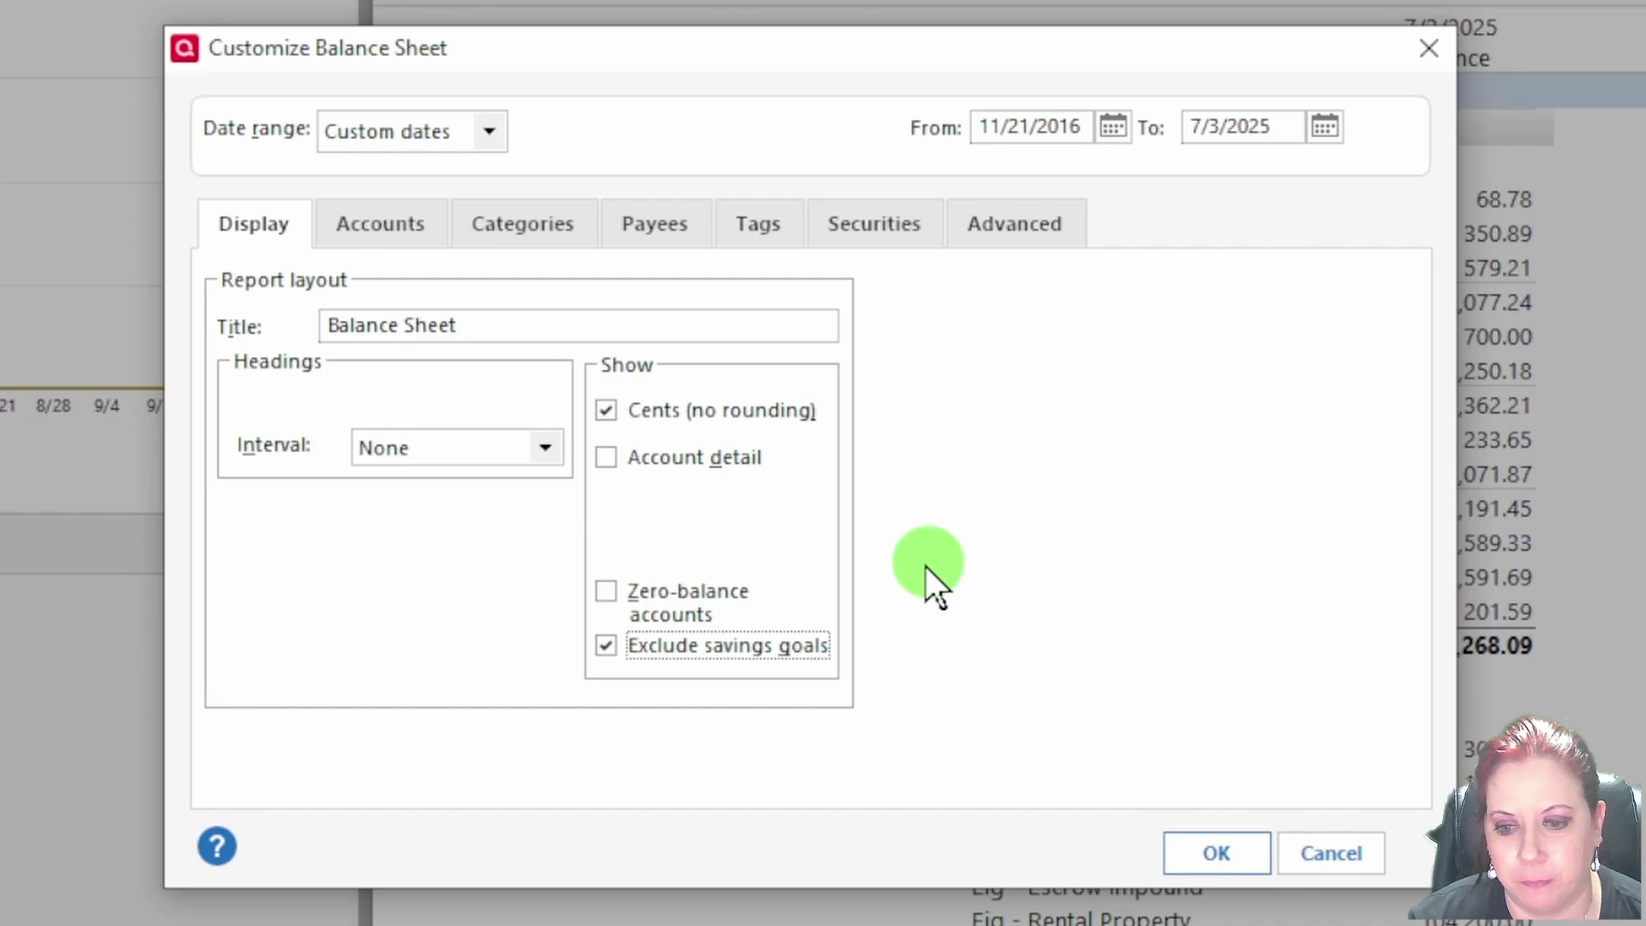
# Step: Limit the report to selected accounts, including only all of the Business accounts, and apply the customization
pyautogui.click(382, 224)
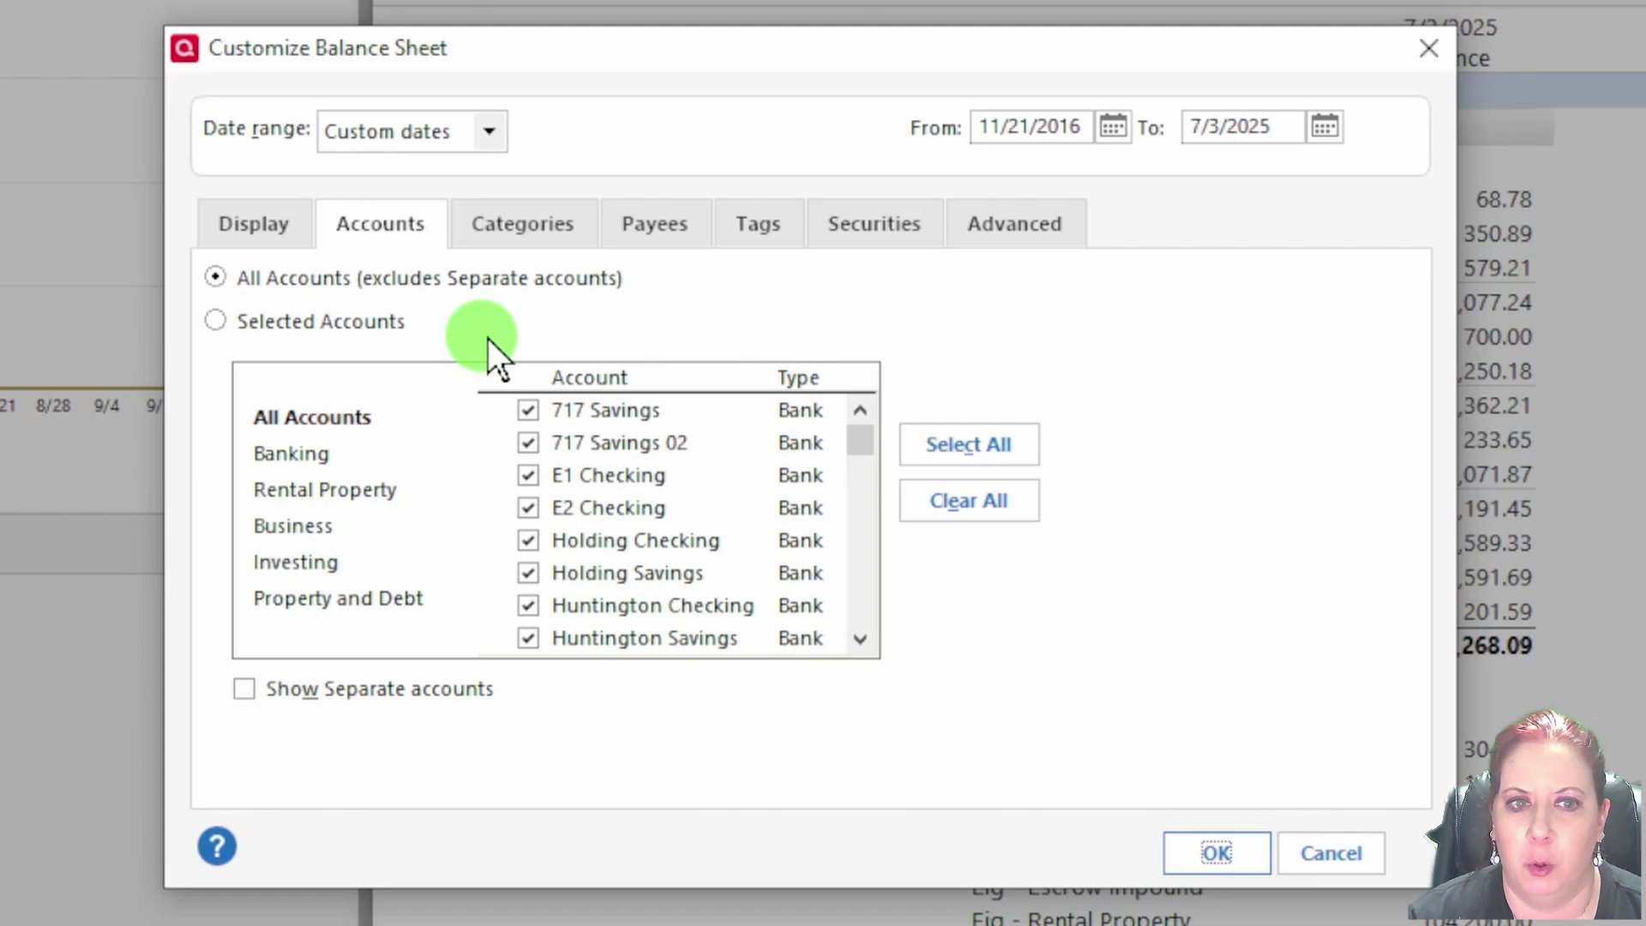
pyautogui.click(994, 514)
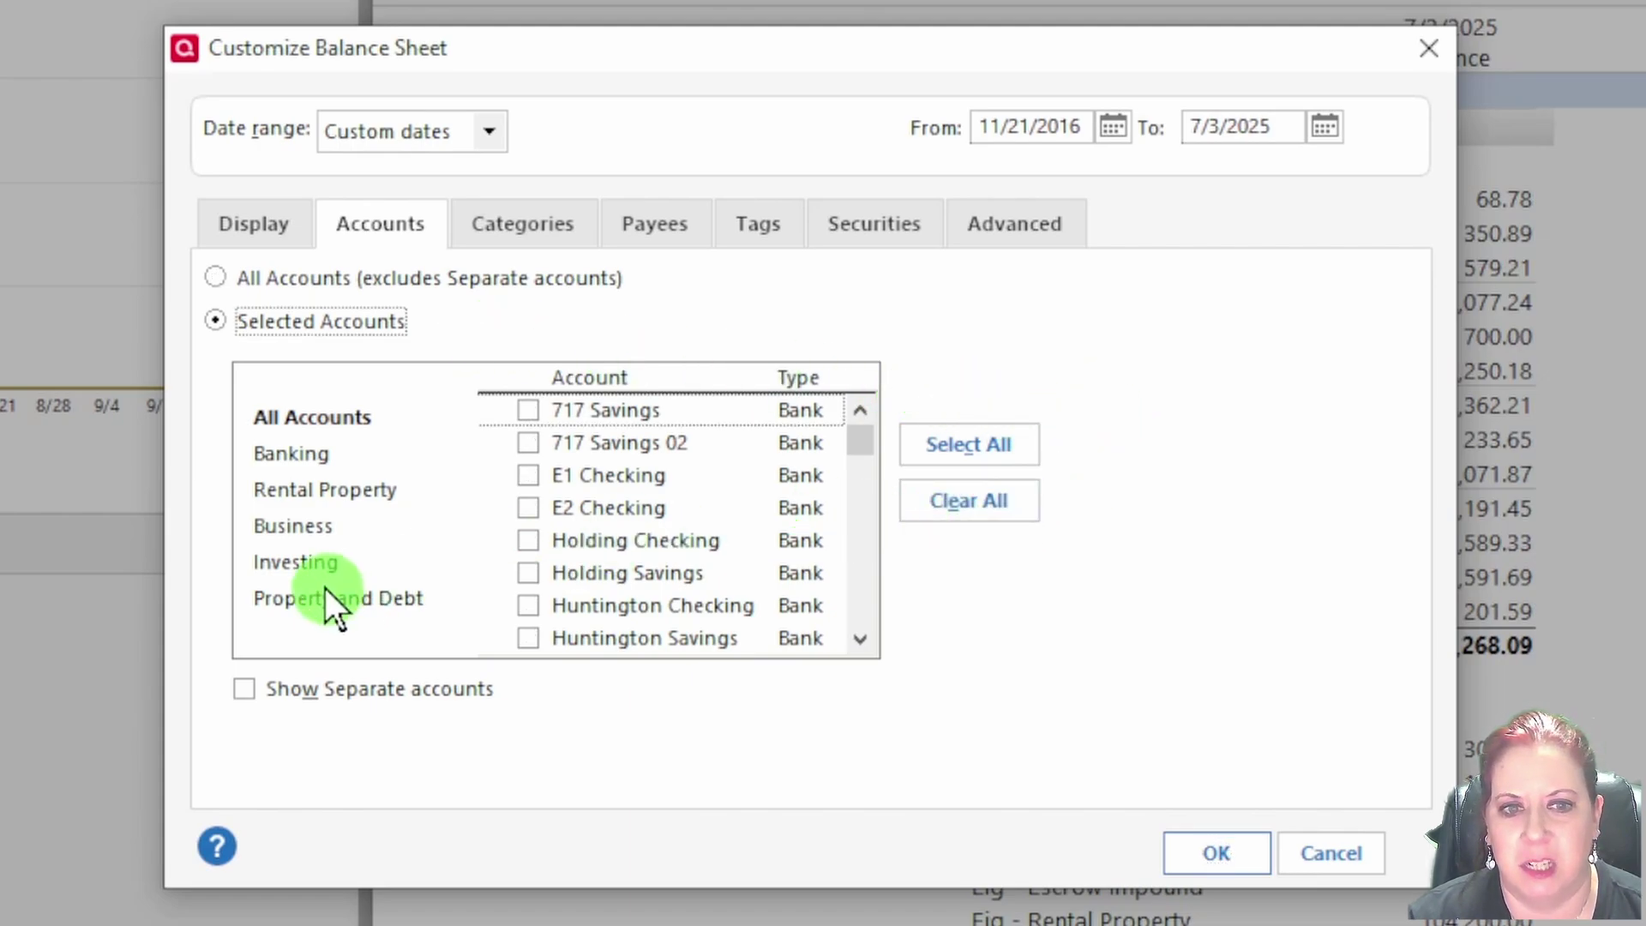
pyautogui.click(310, 526)
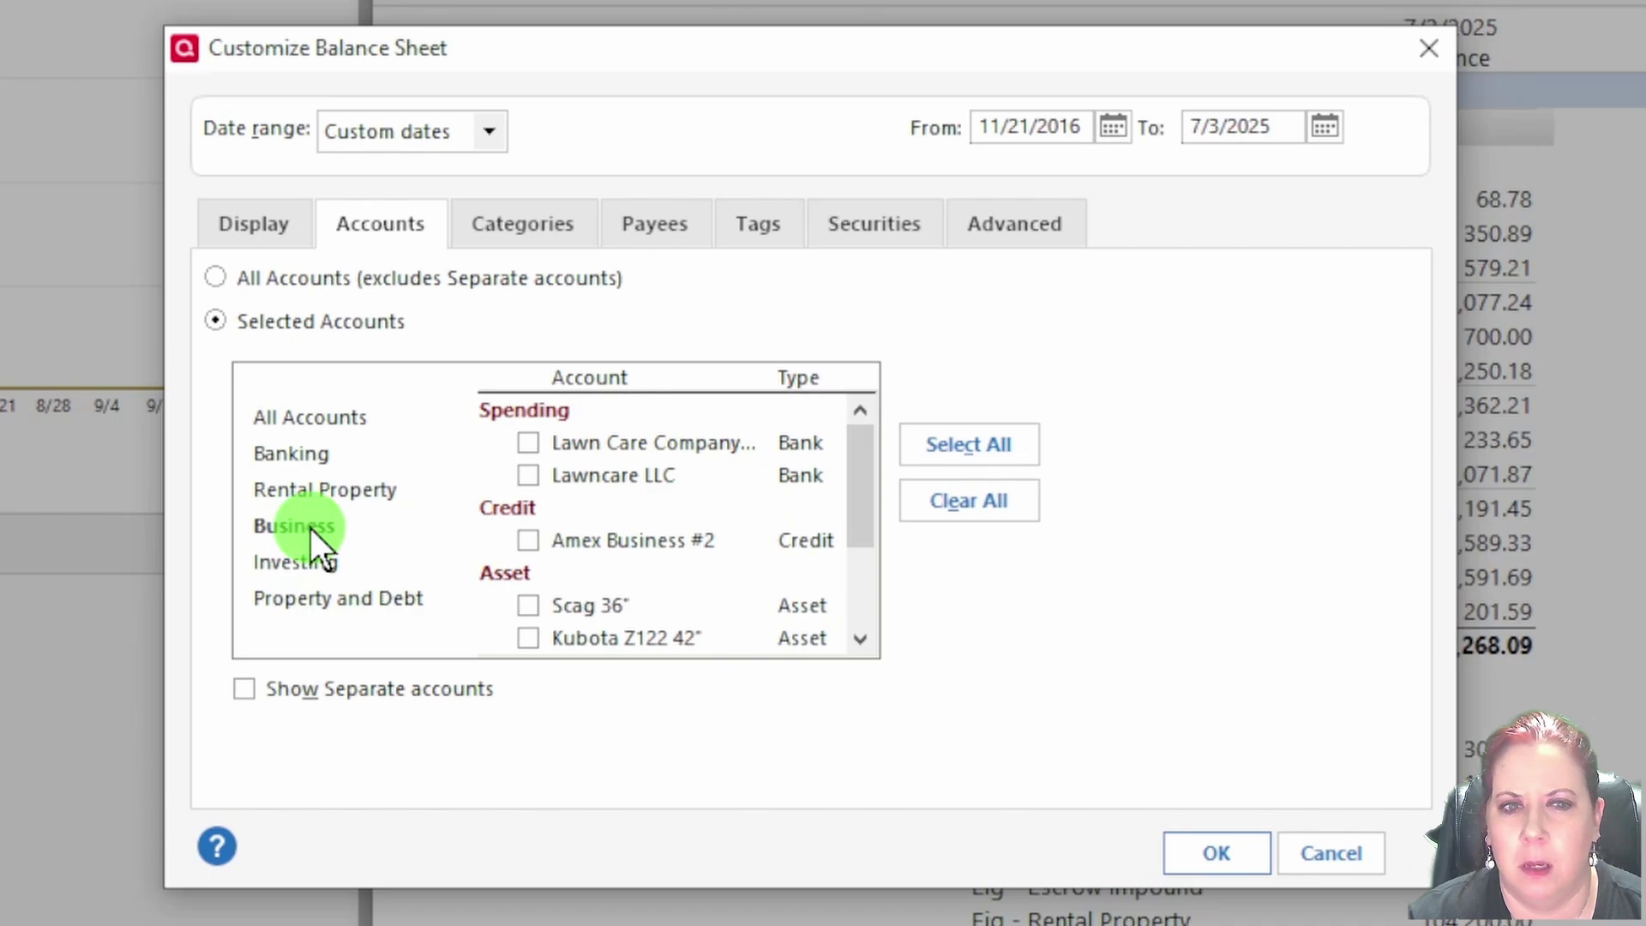
pyautogui.click(962, 455)
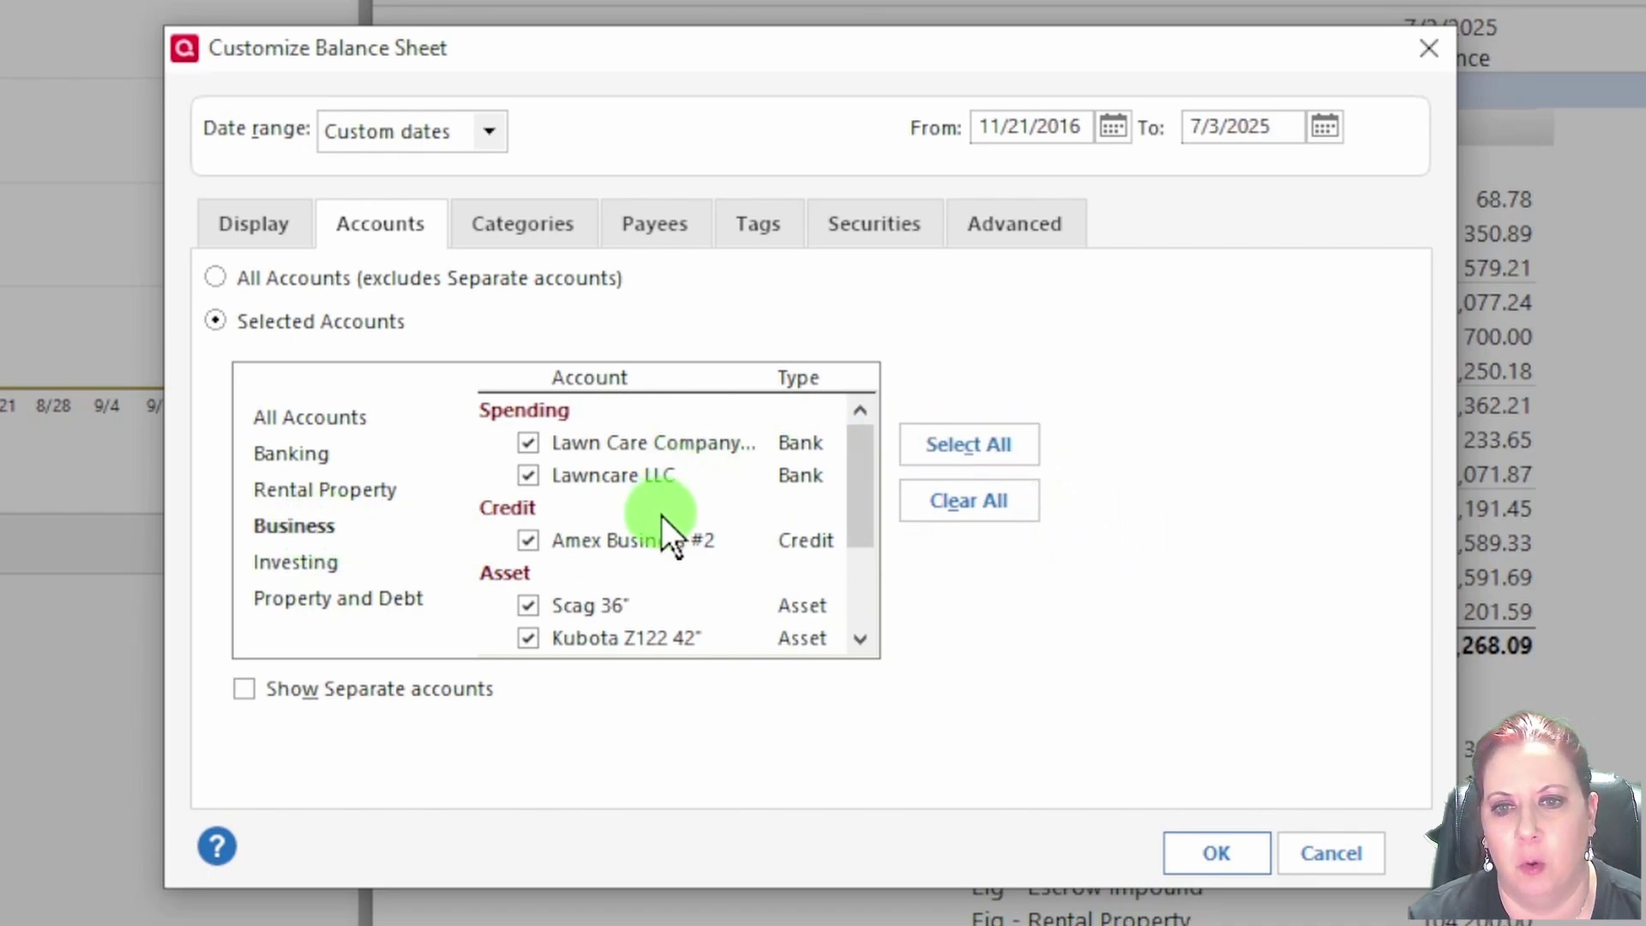
pyautogui.scroll(-1, 746, 550)
pyautogui.scroll(-1, 745, 549)
pyautogui.scroll(2, 749, 552)
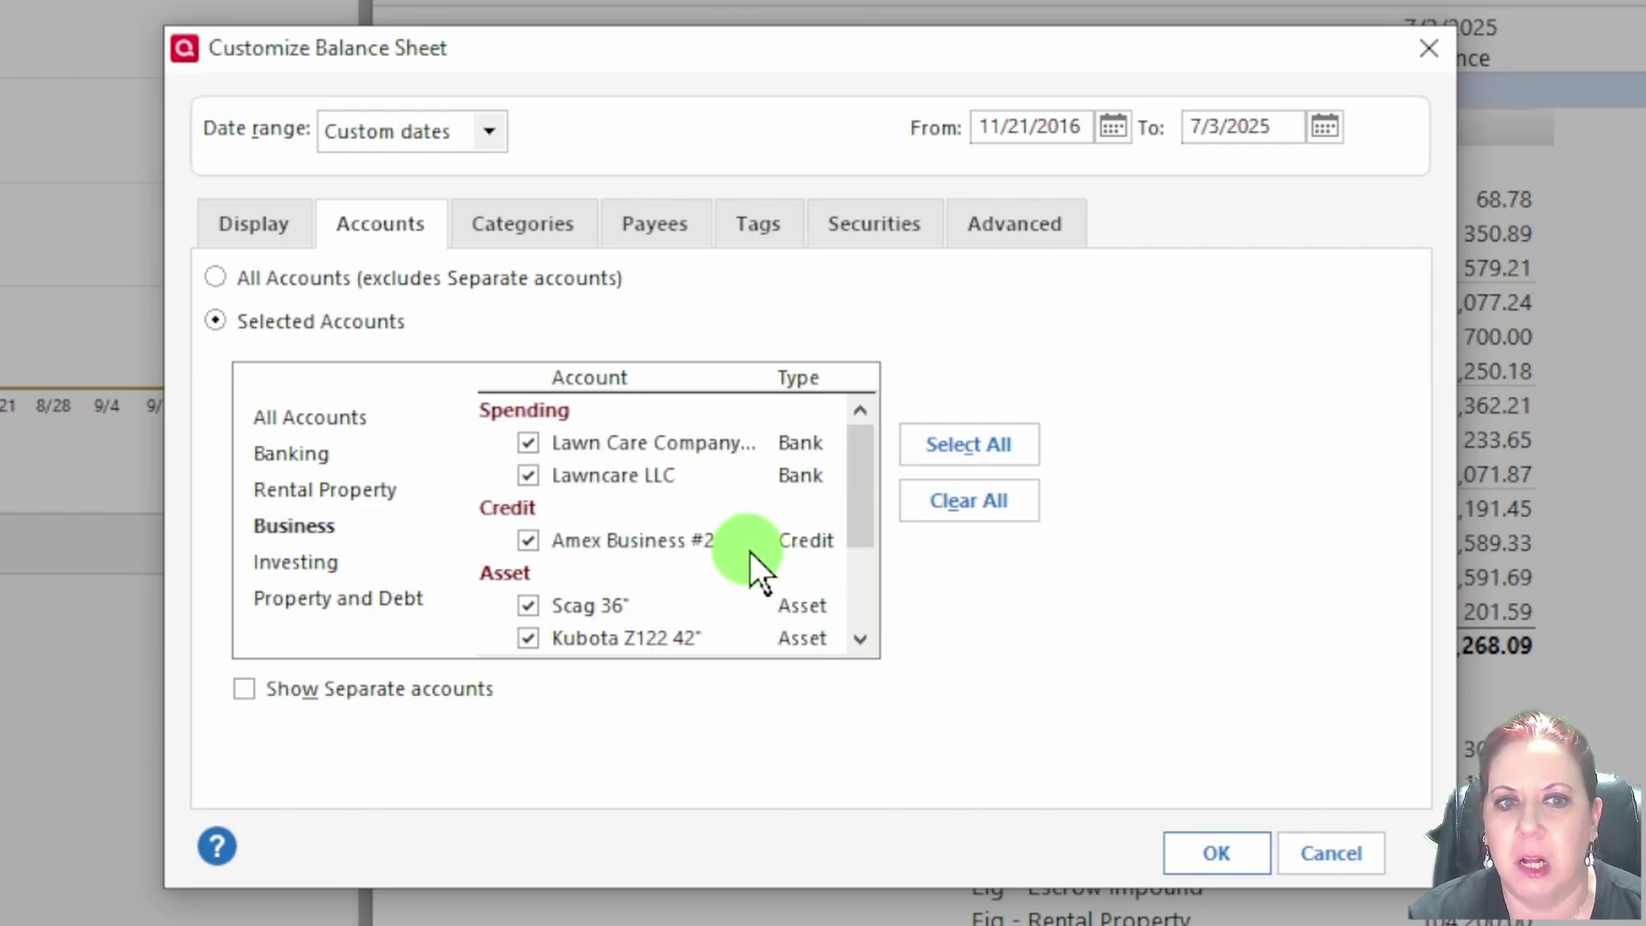
pyautogui.click(1226, 864)
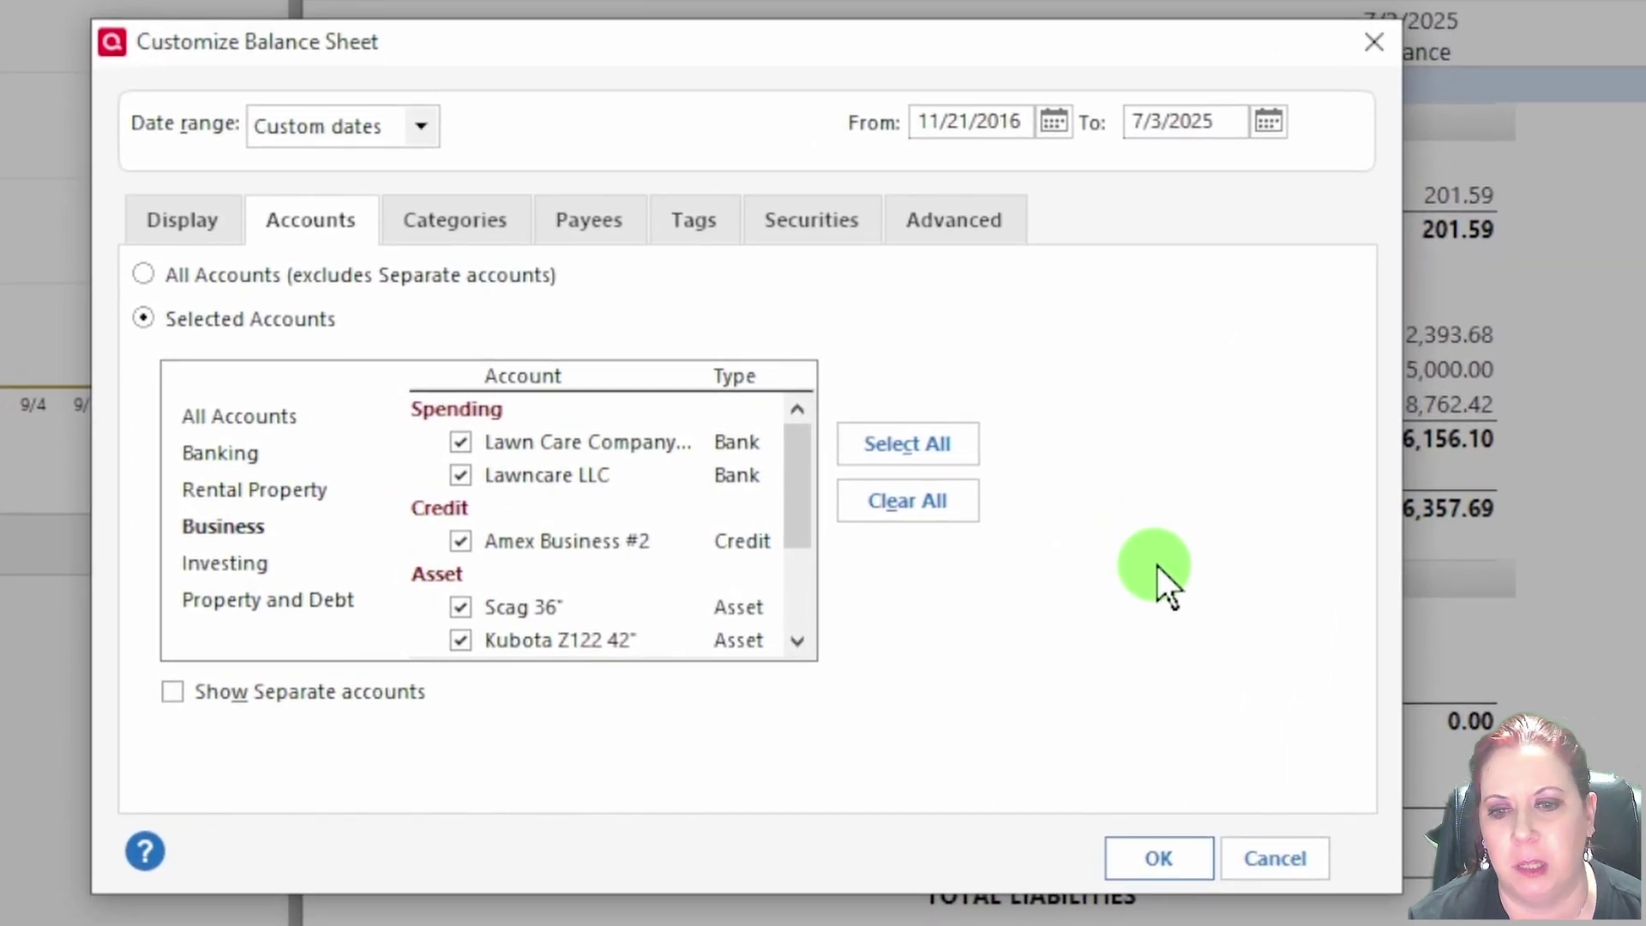
# Step: Review the selected business accounts in the report customization and include transactions with any category by selecting all categories
pyautogui.scroll(-2, 690, 528)
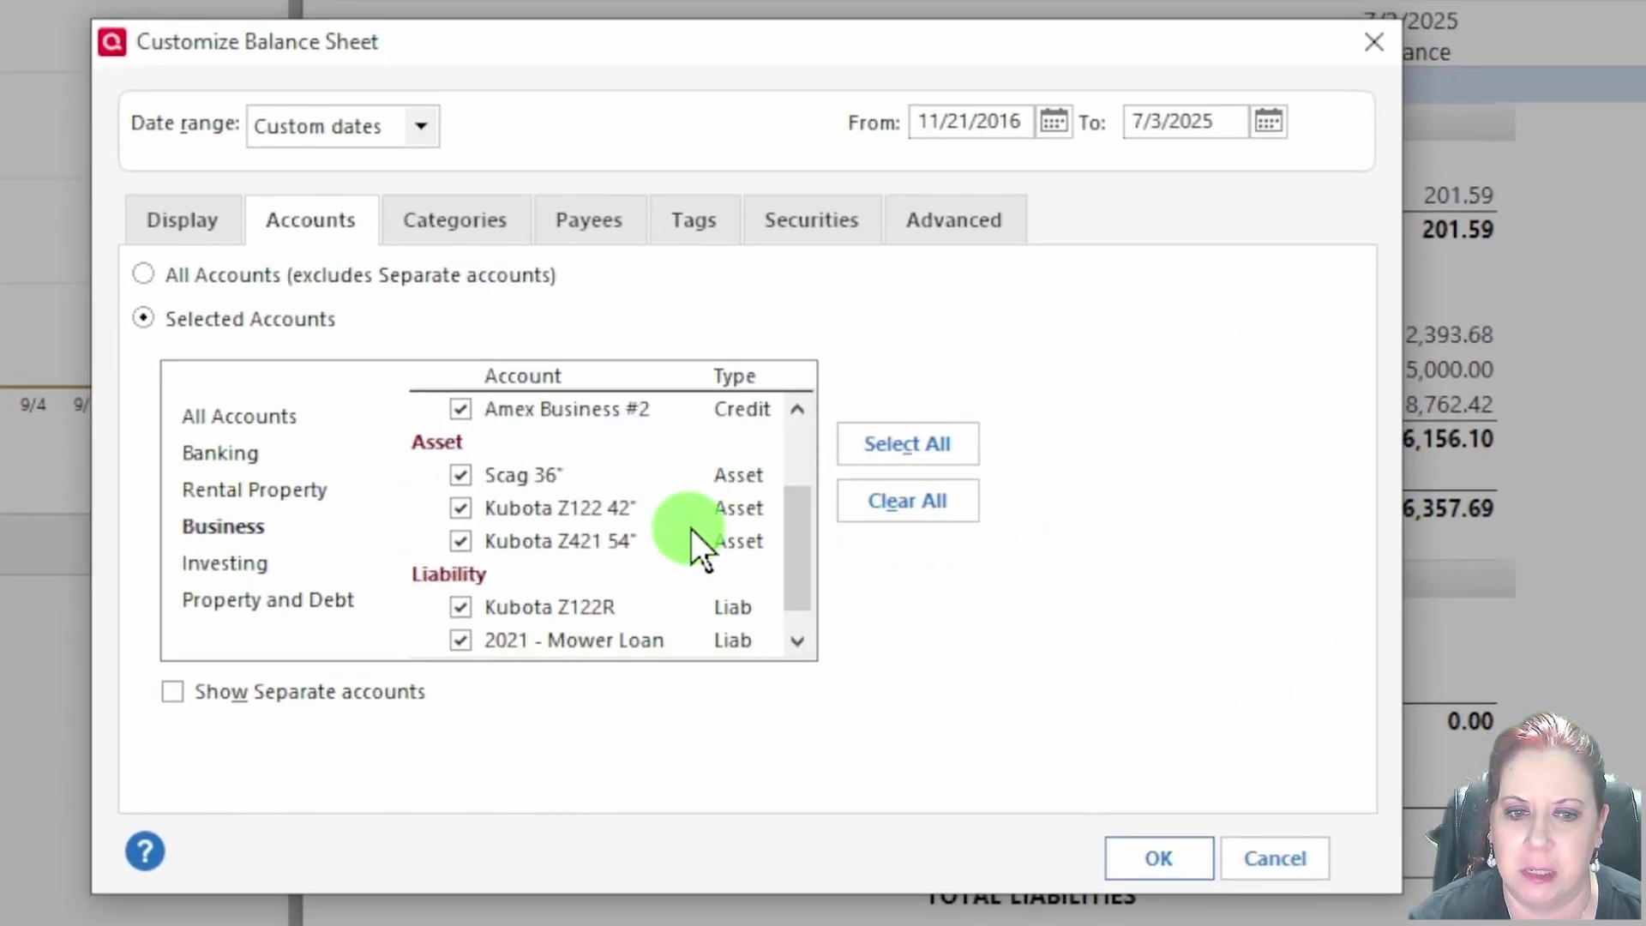
pyautogui.scroll(-1, 693, 528)
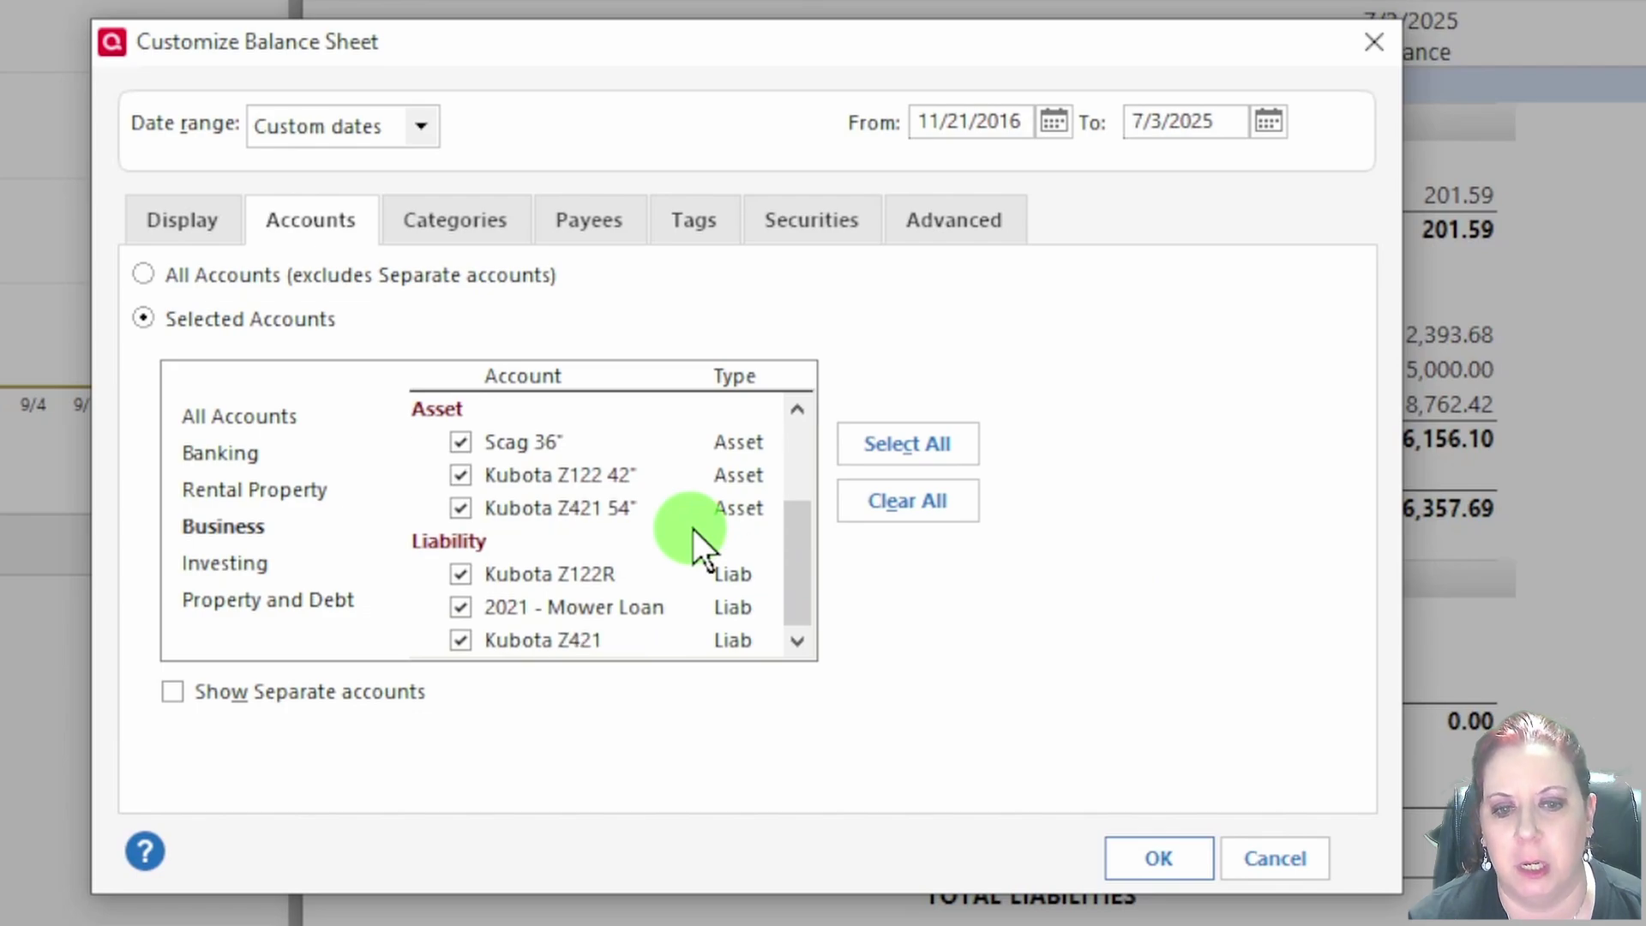
pyautogui.scroll(3, 692, 528)
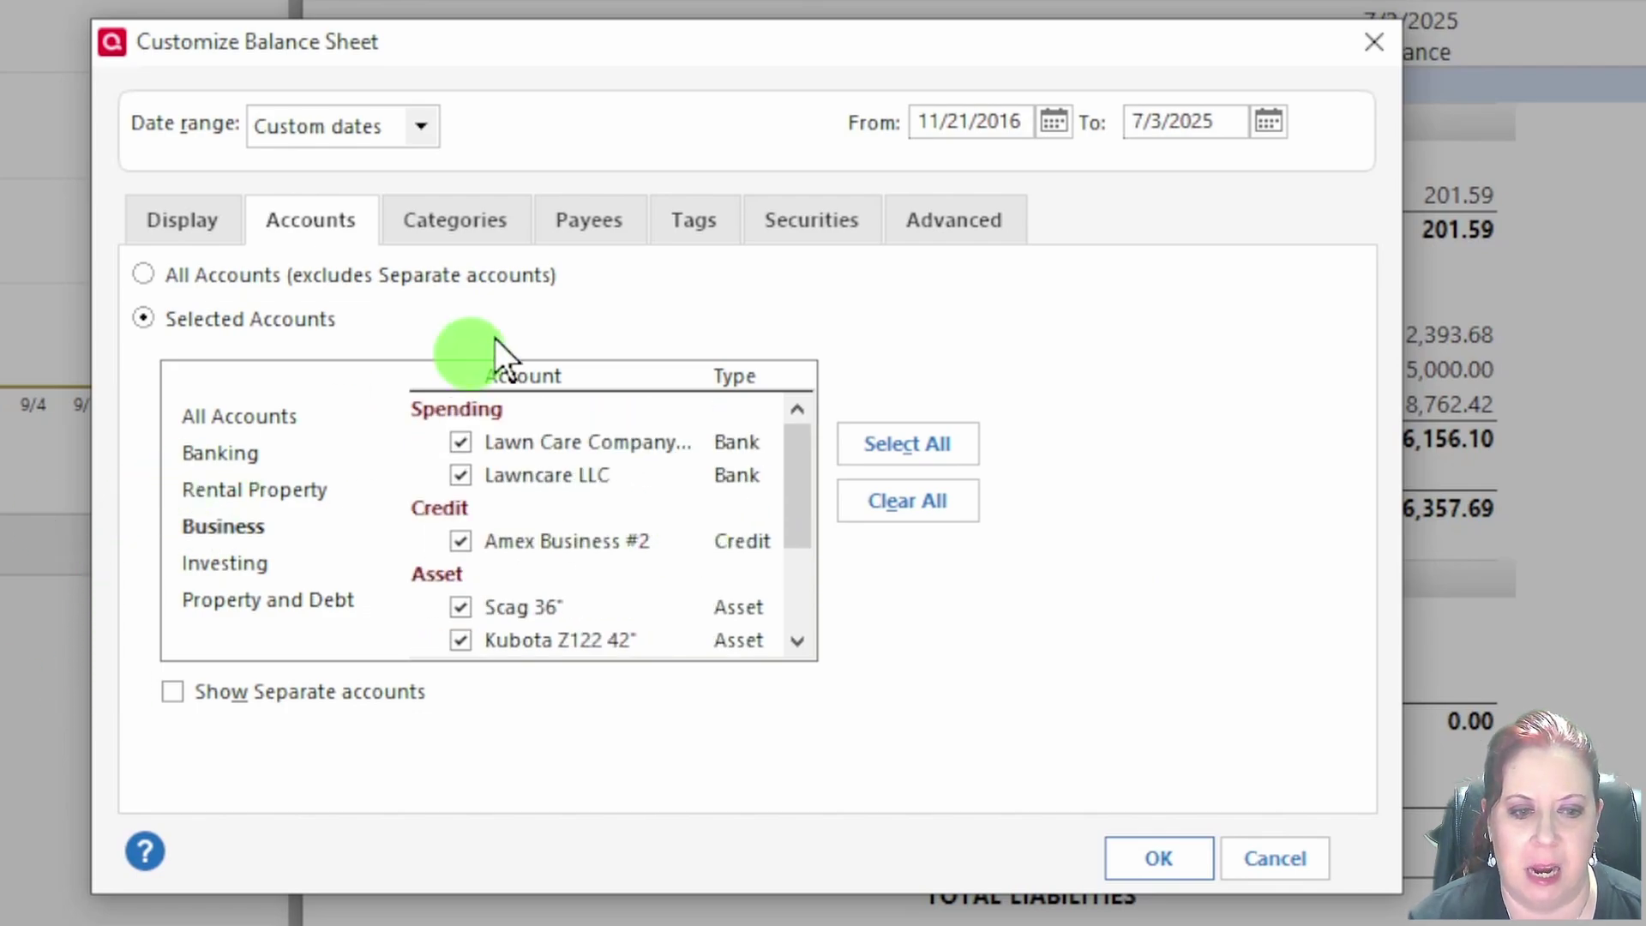
pyautogui.click(473, 231)
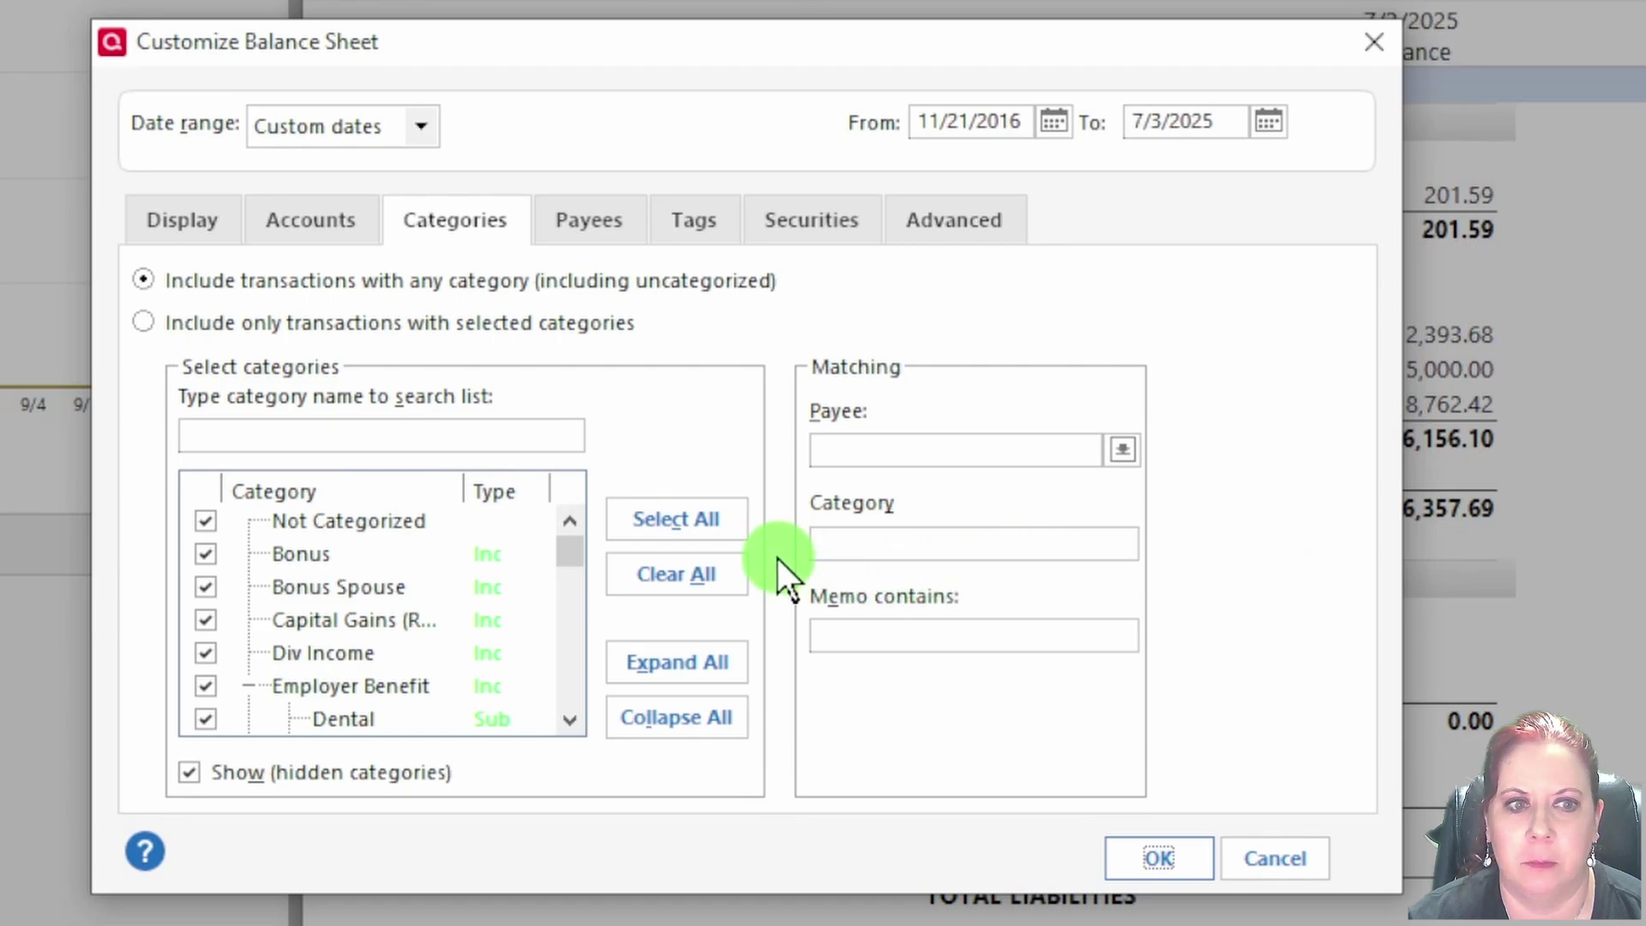
pyautogui.click(680, 520)
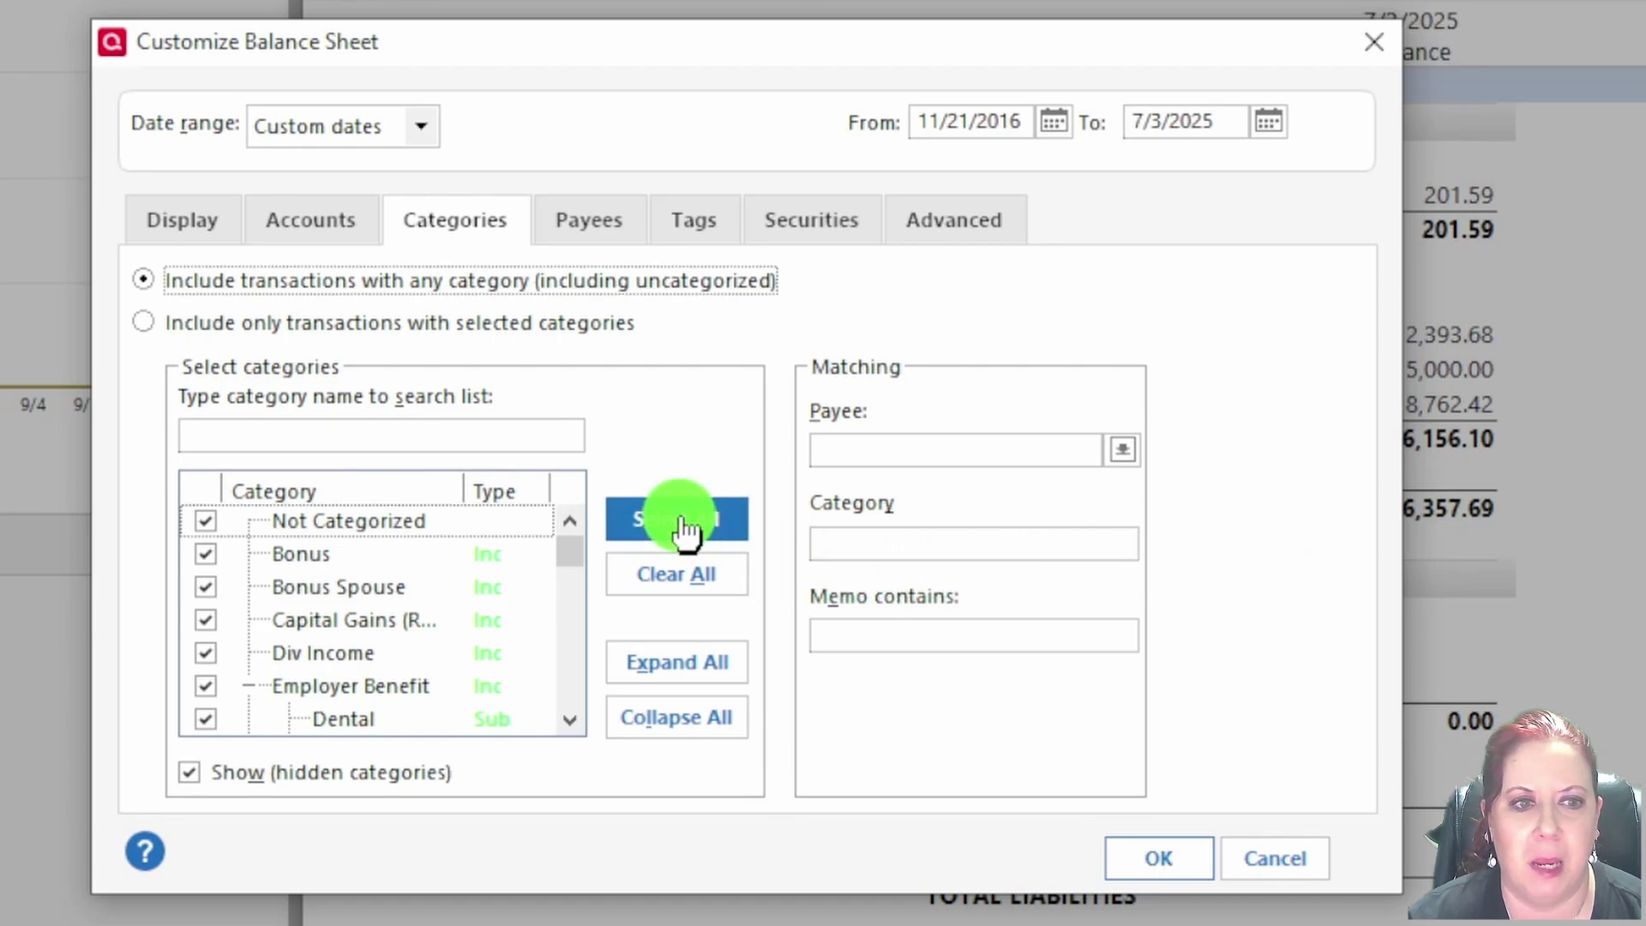
# Step: Review the payee filter and restrict the report to transactions with one selected tag
pyautogui.click(587, 228)
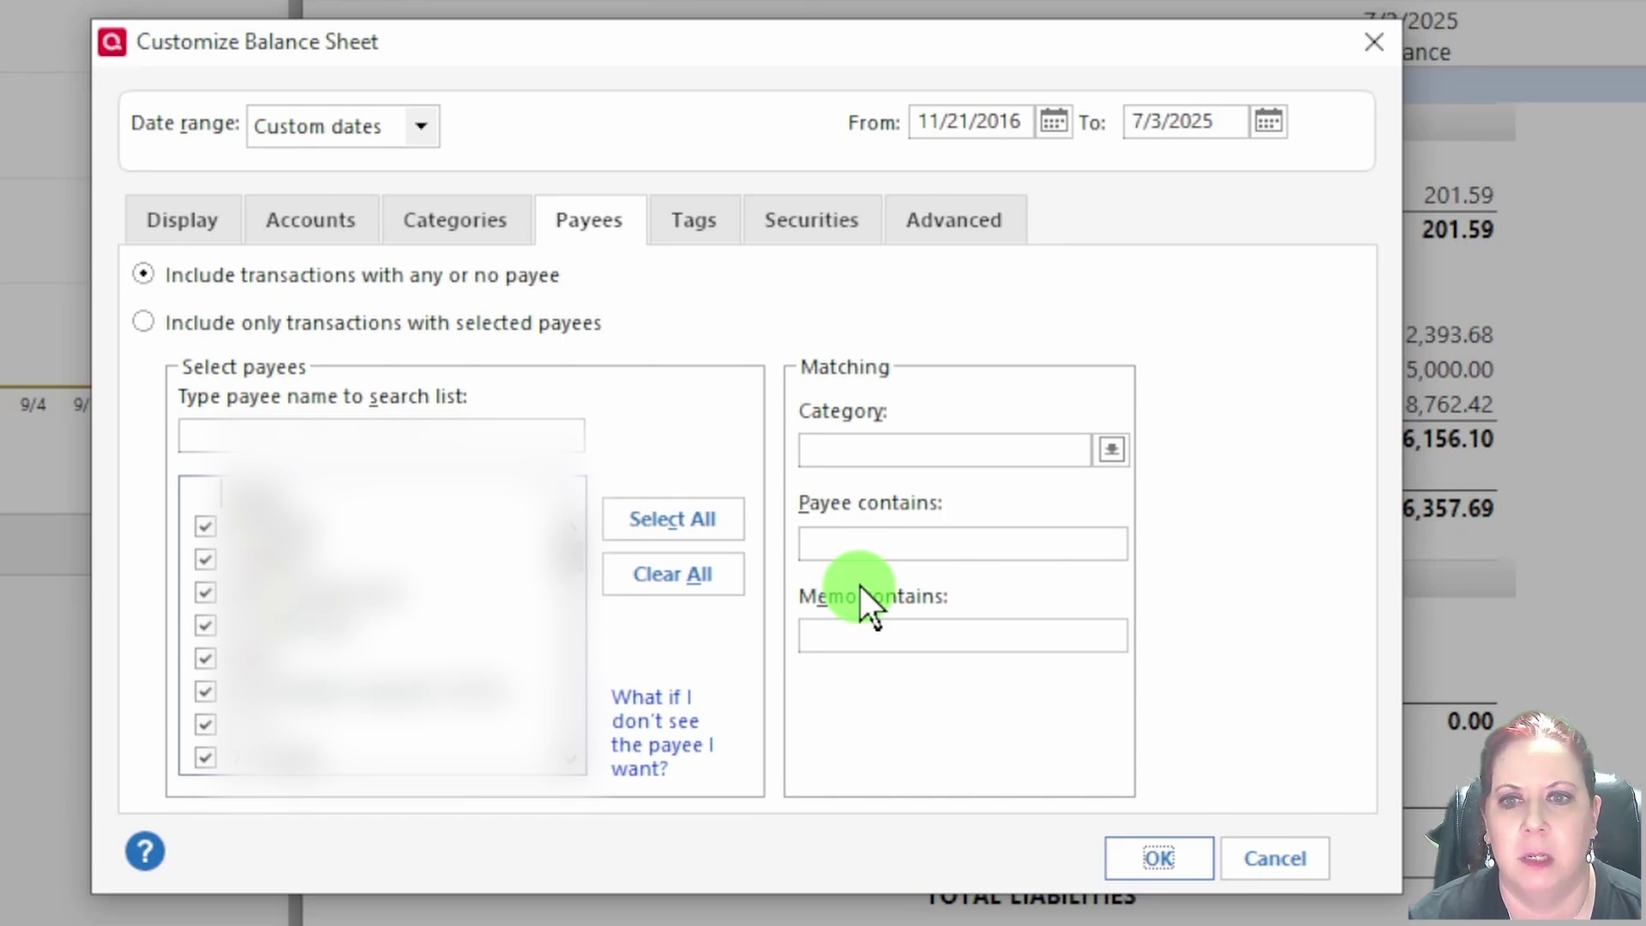
pyautogui.click(690, 226)
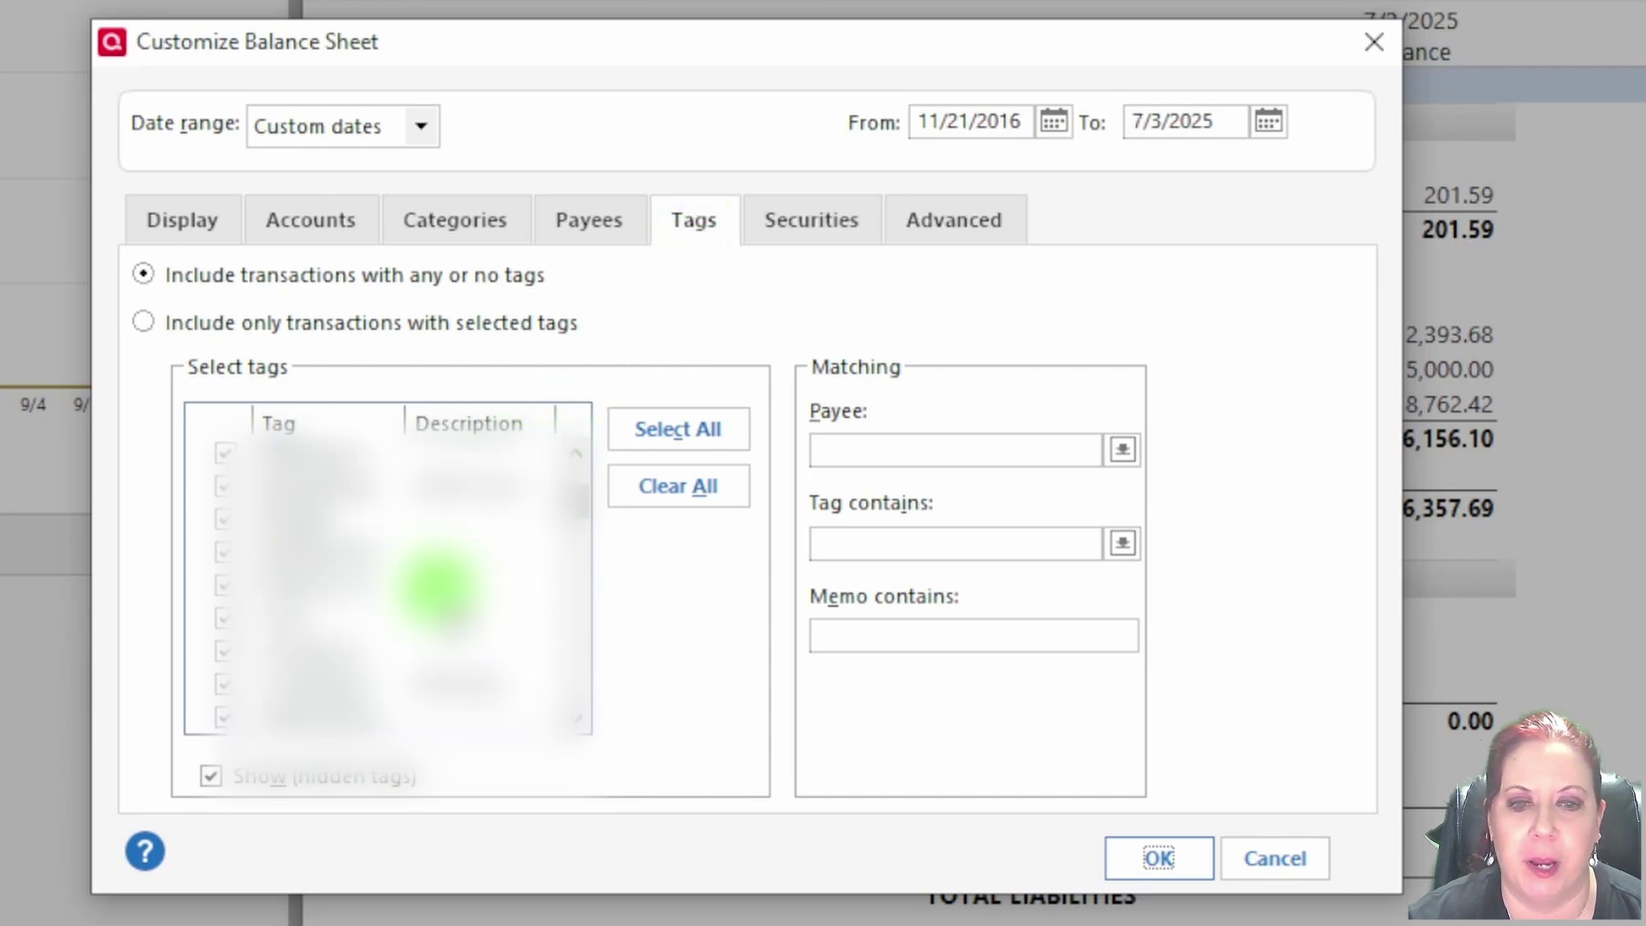
pyautogui.scroll(-5, 438, 590)
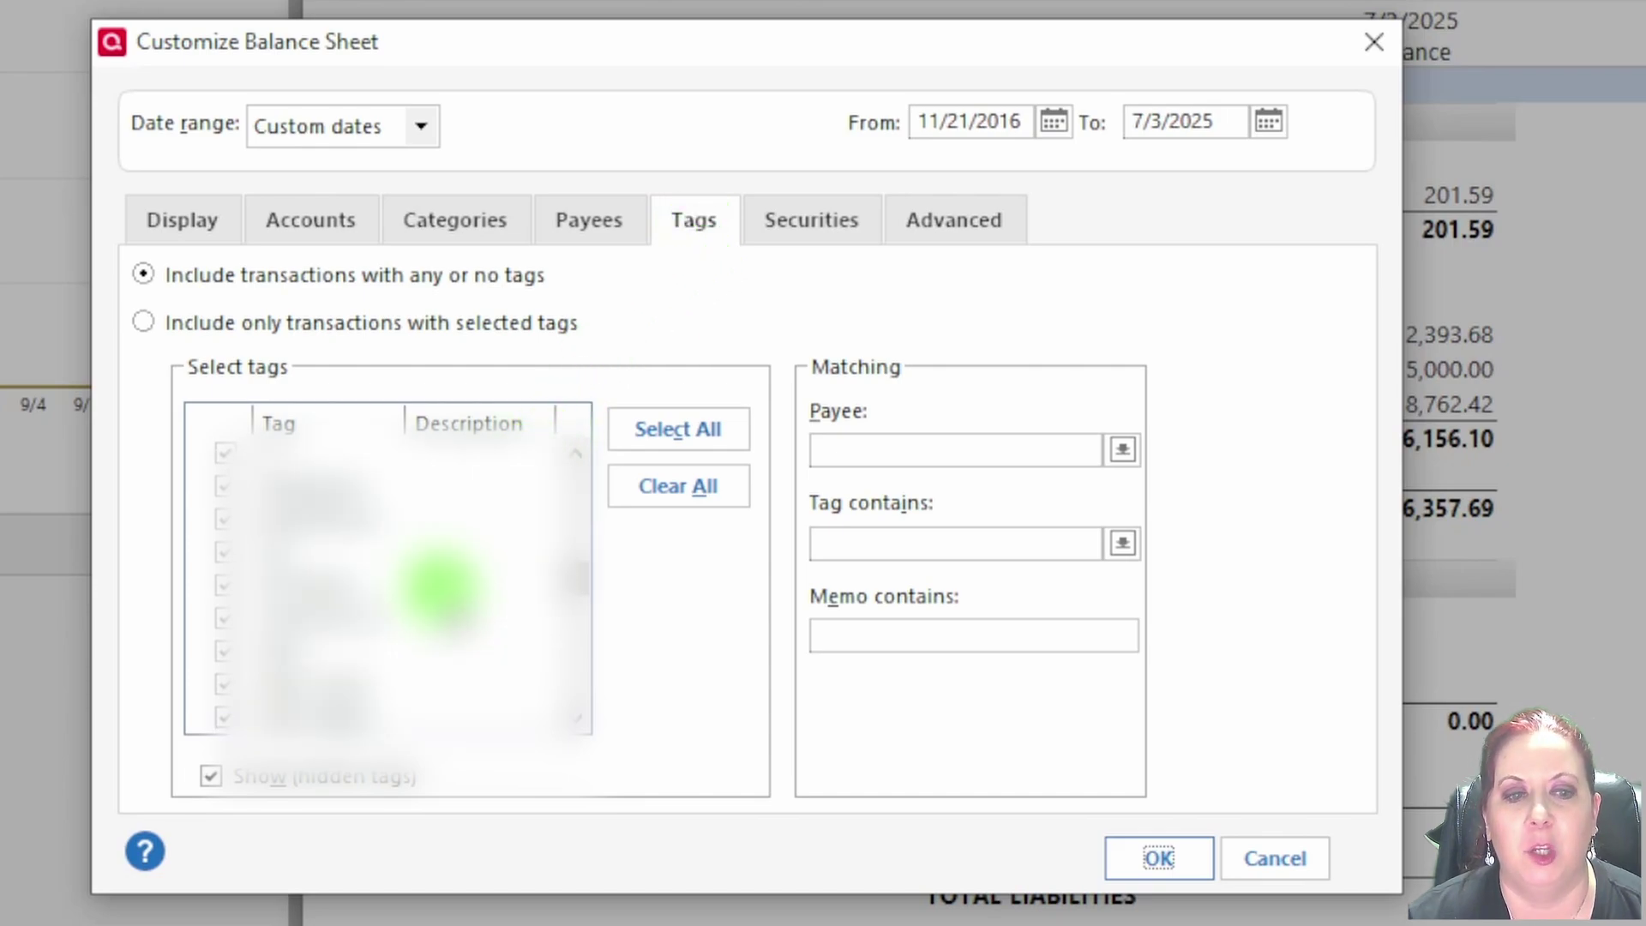
pyautogui.scroll(-4, 437, 590)
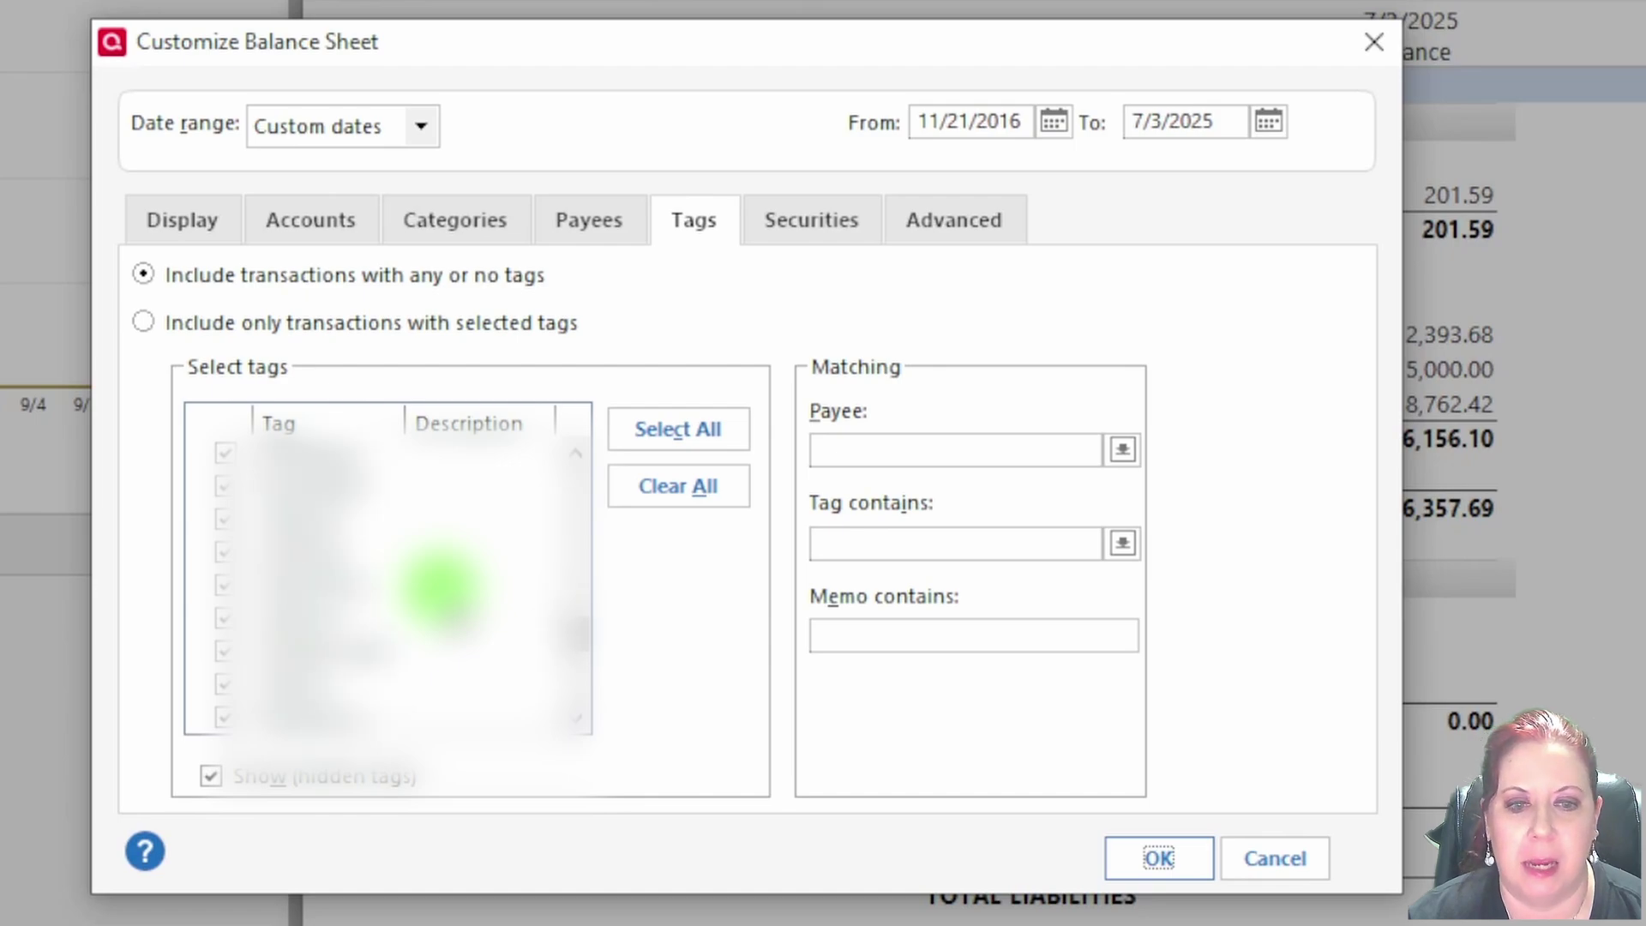
pyautogui.scroll(-4, 441, 588)
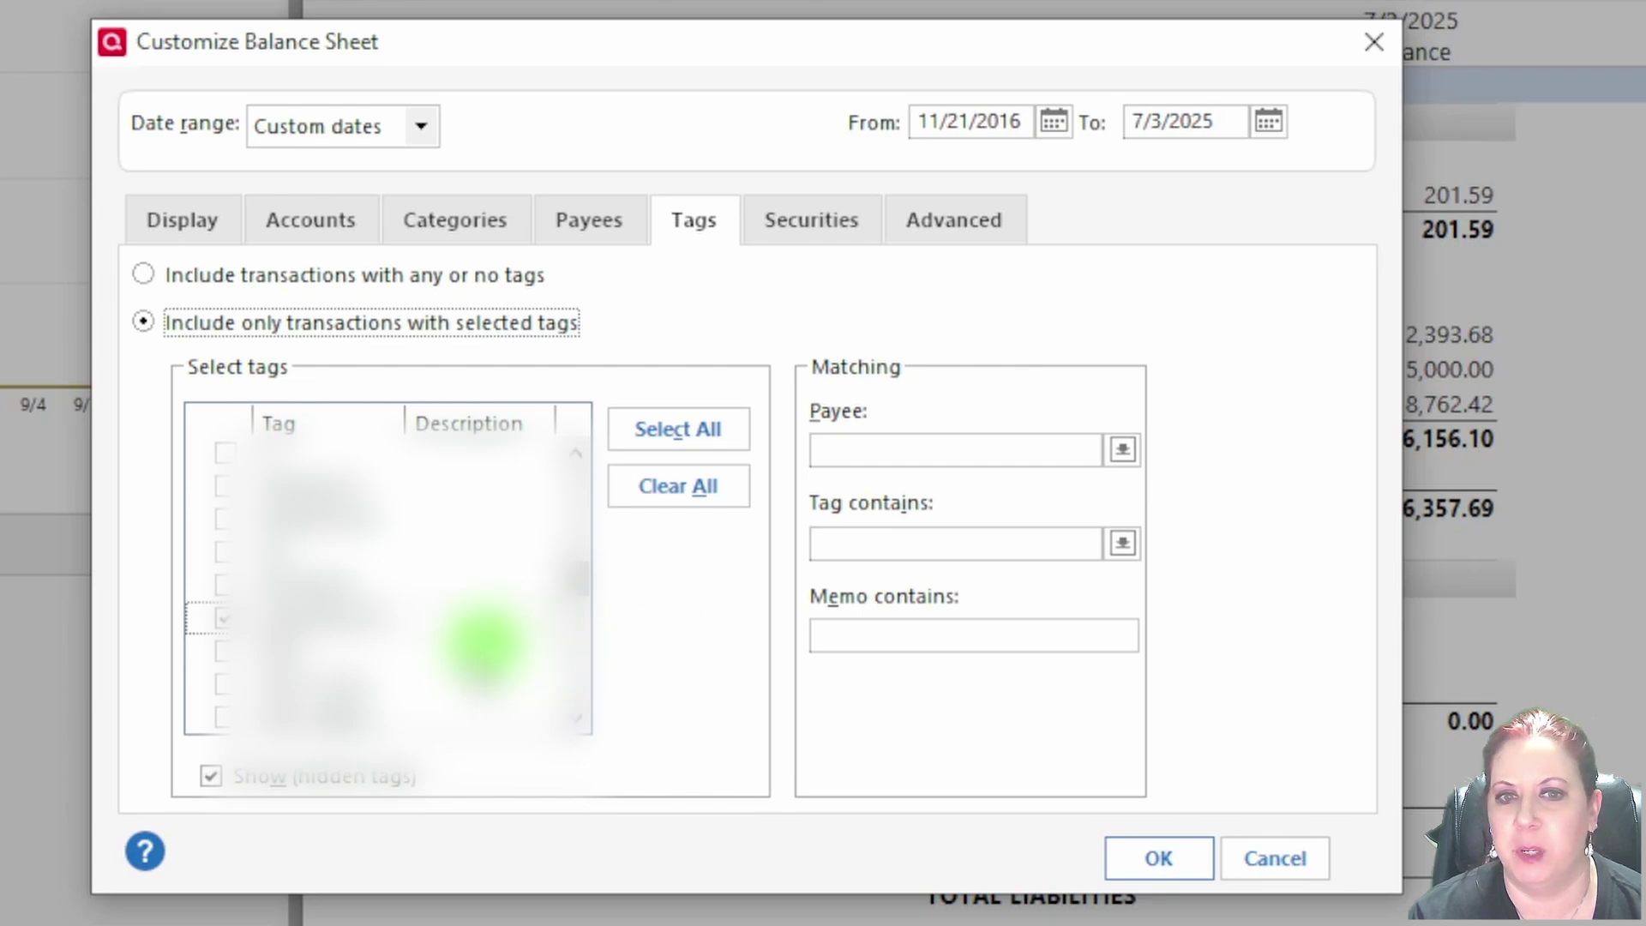
pyautogui.click(303, 643)
pyautogui.click(300, 616)
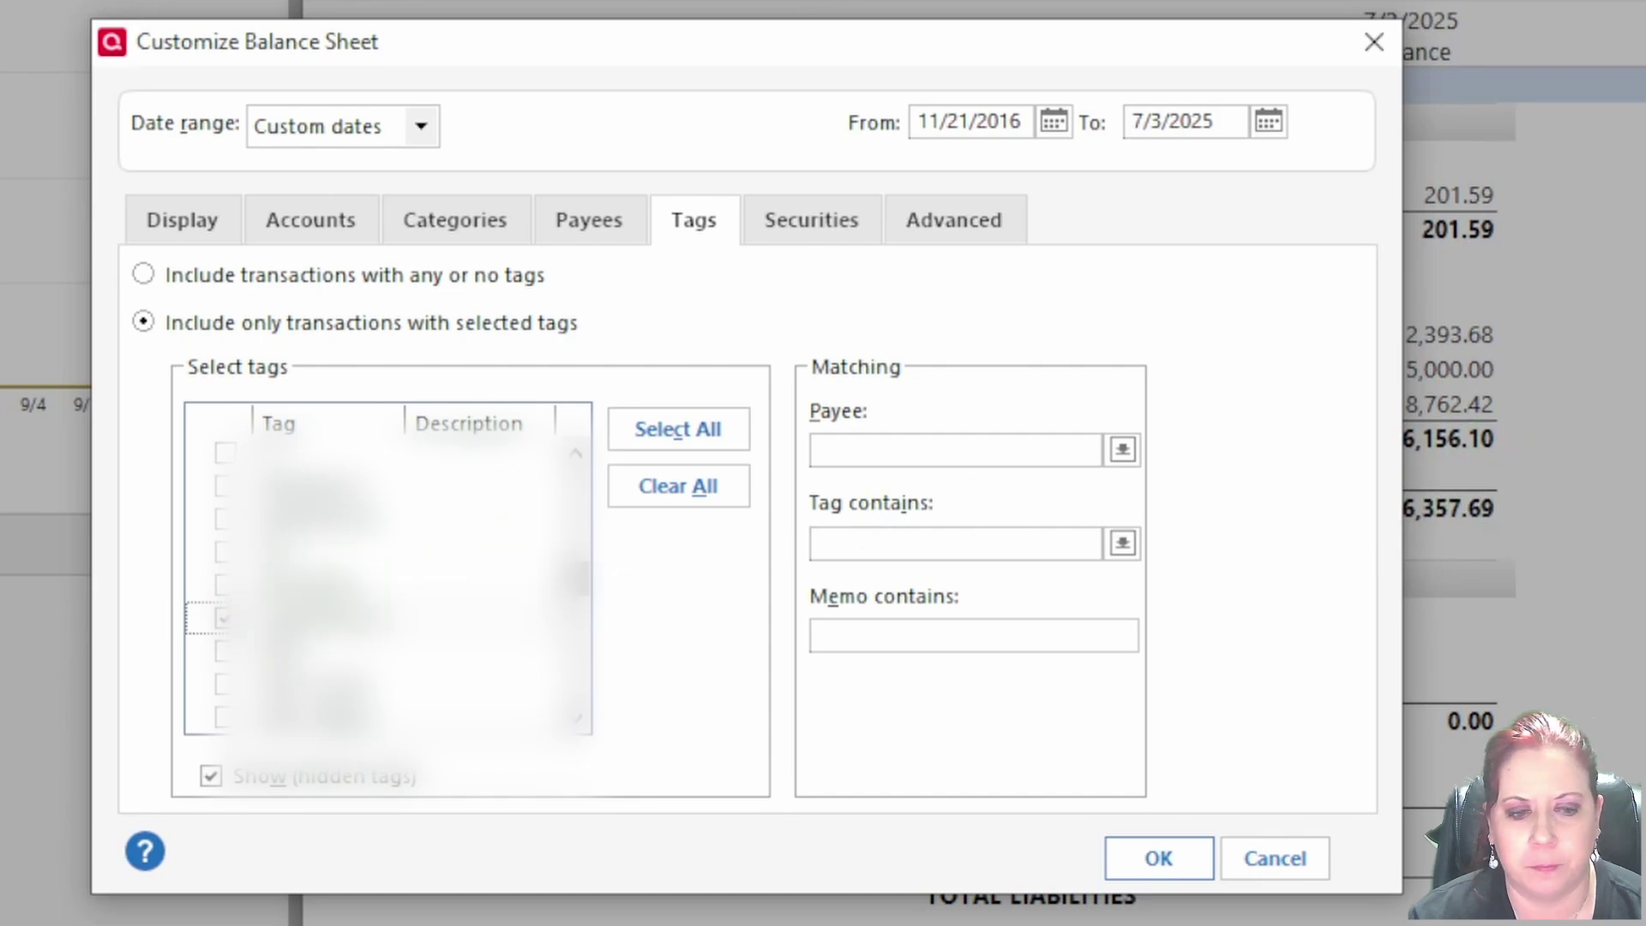
# Step: Review the securities filter, keep unrealized gains included in the advanced options, and close the report customization
pyautogui.click(797, 240)
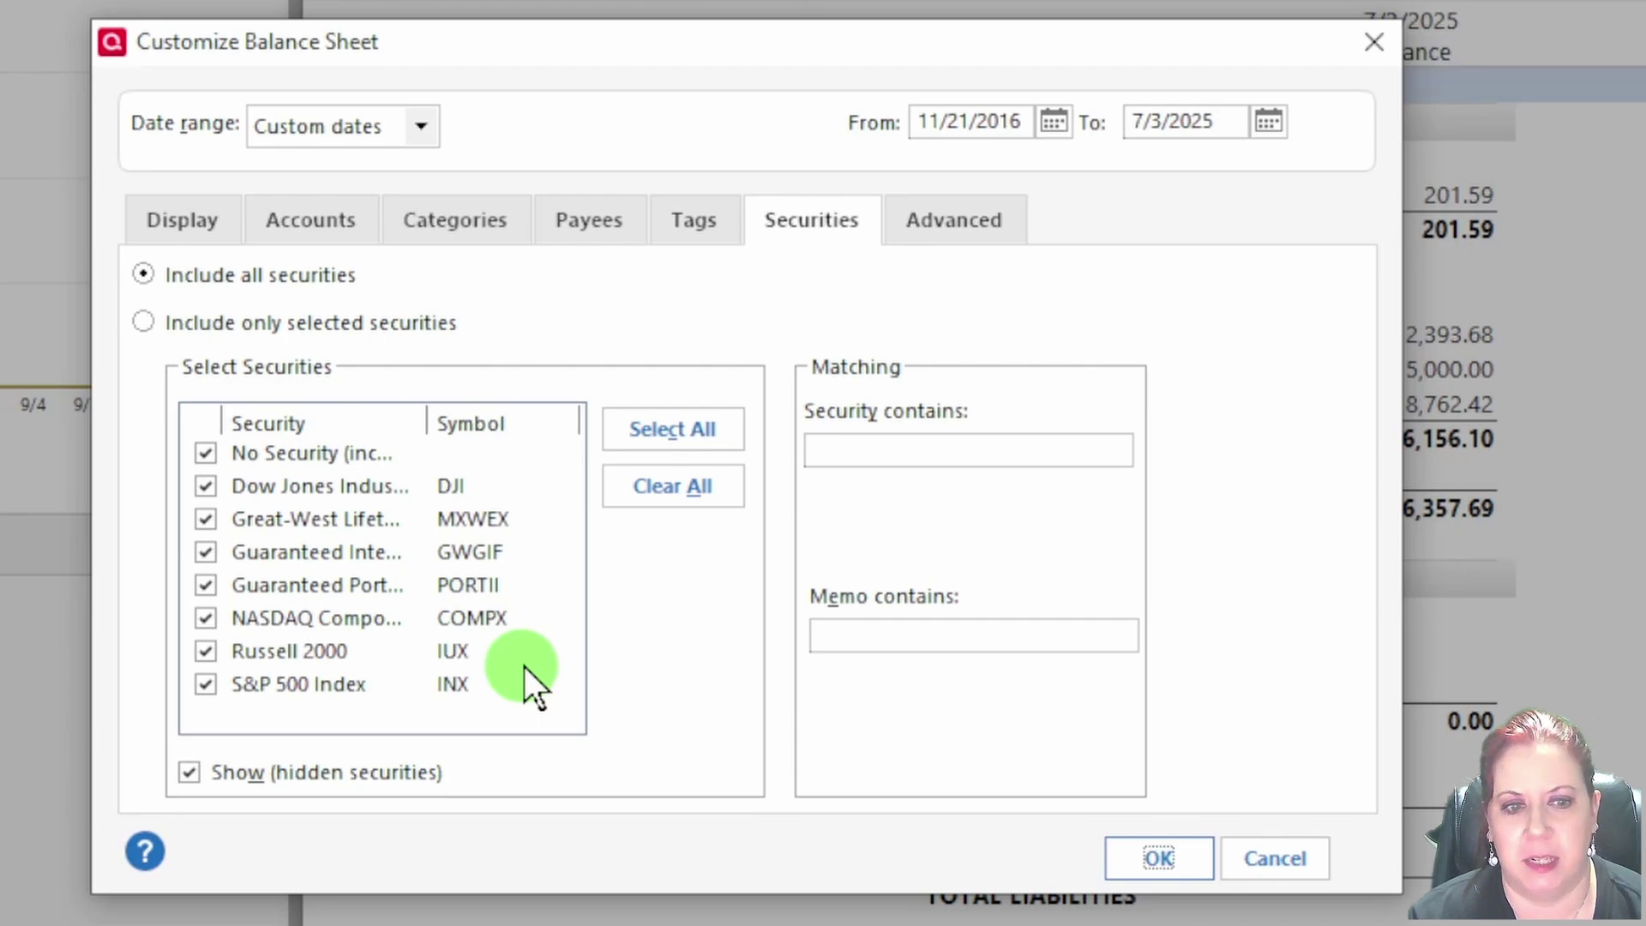
pyautogui.click(943, 223)
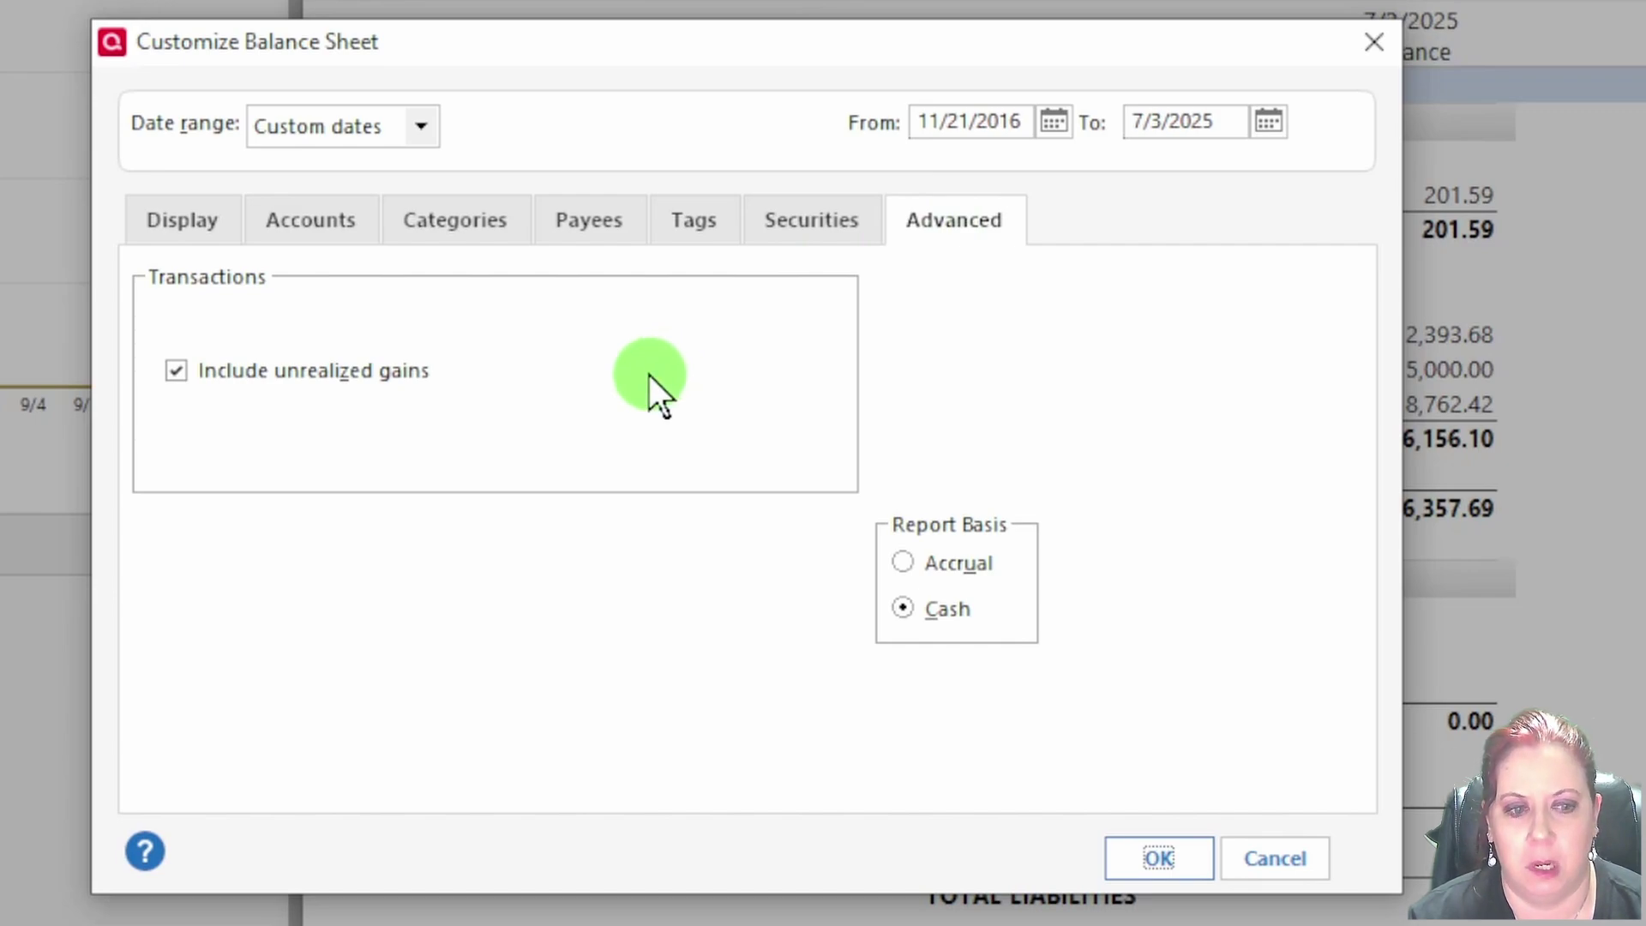
pyautogui.click(300, 380)
pyautogui.click(322, 376)
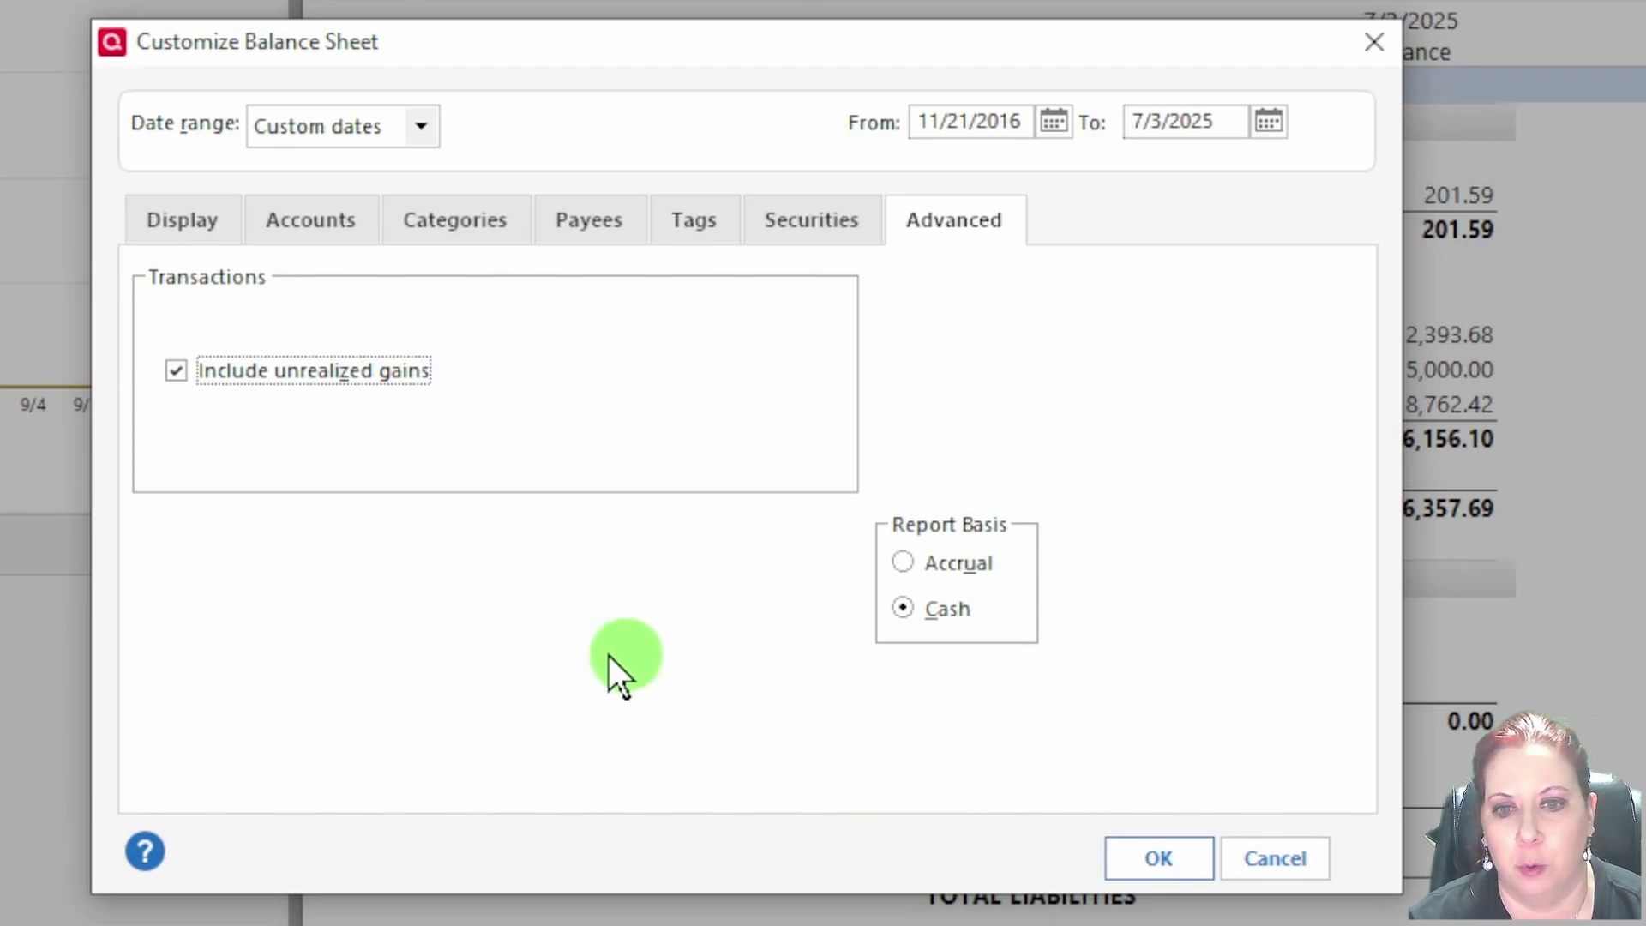
pyautogui.press('Return')
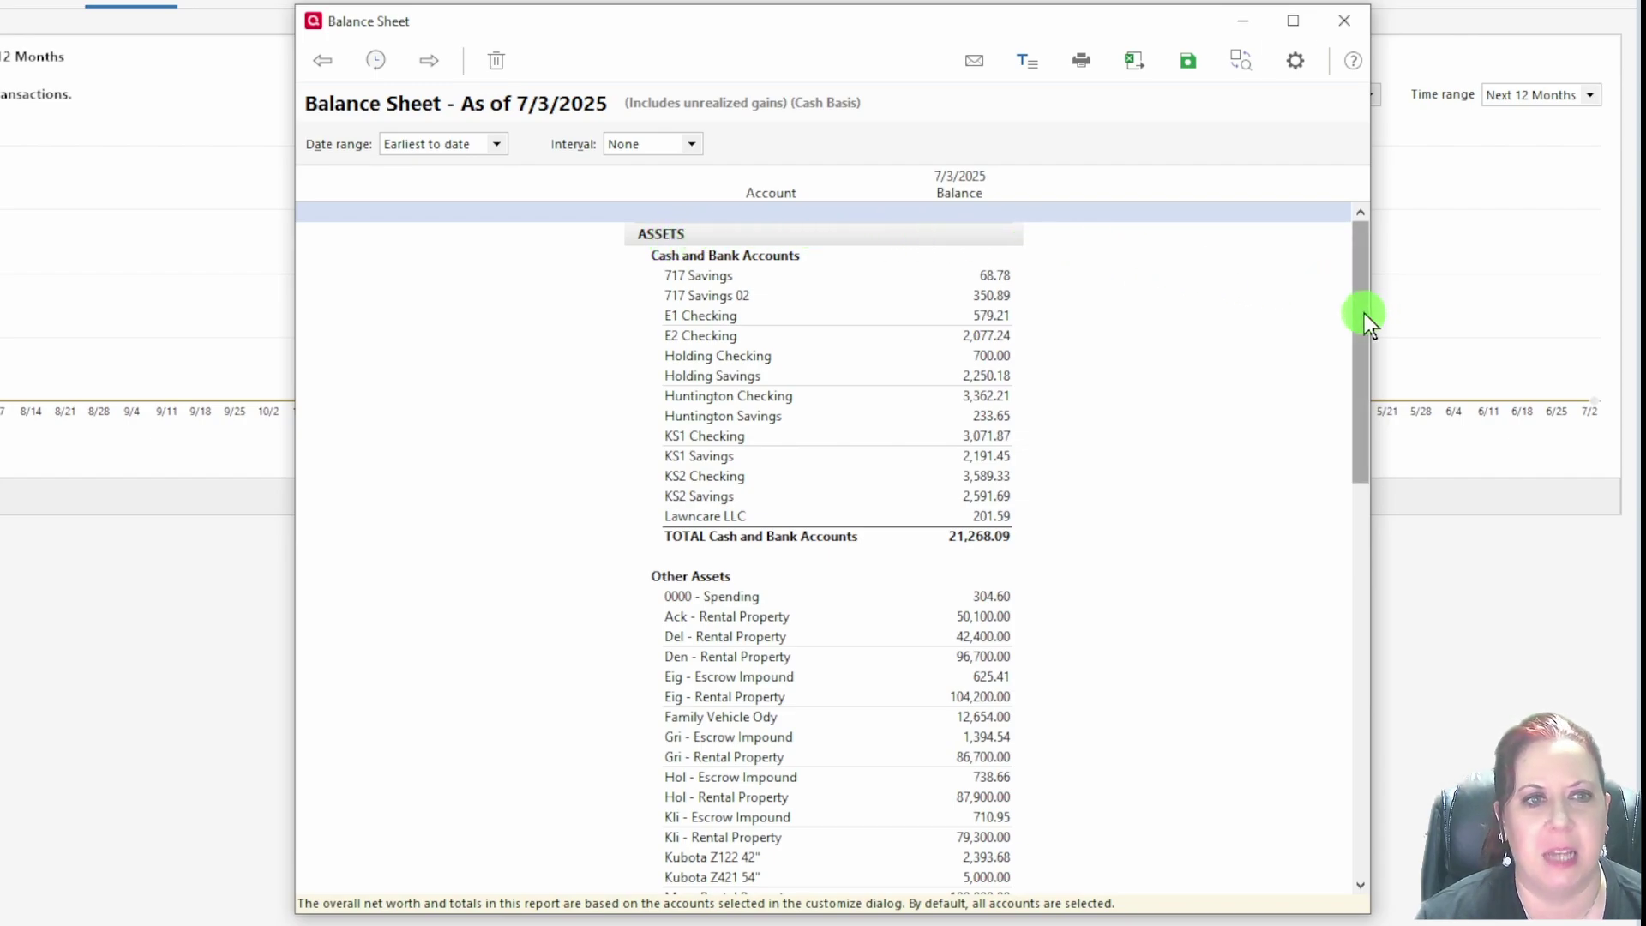
# Step: Examine the Balance Sheet from the asset accounts down to the liabilities and equity, comparing total assets with total liabilities and equity
pyautogui.moveTo(1364, 312); pyautogui.dragTo(1356, 363)
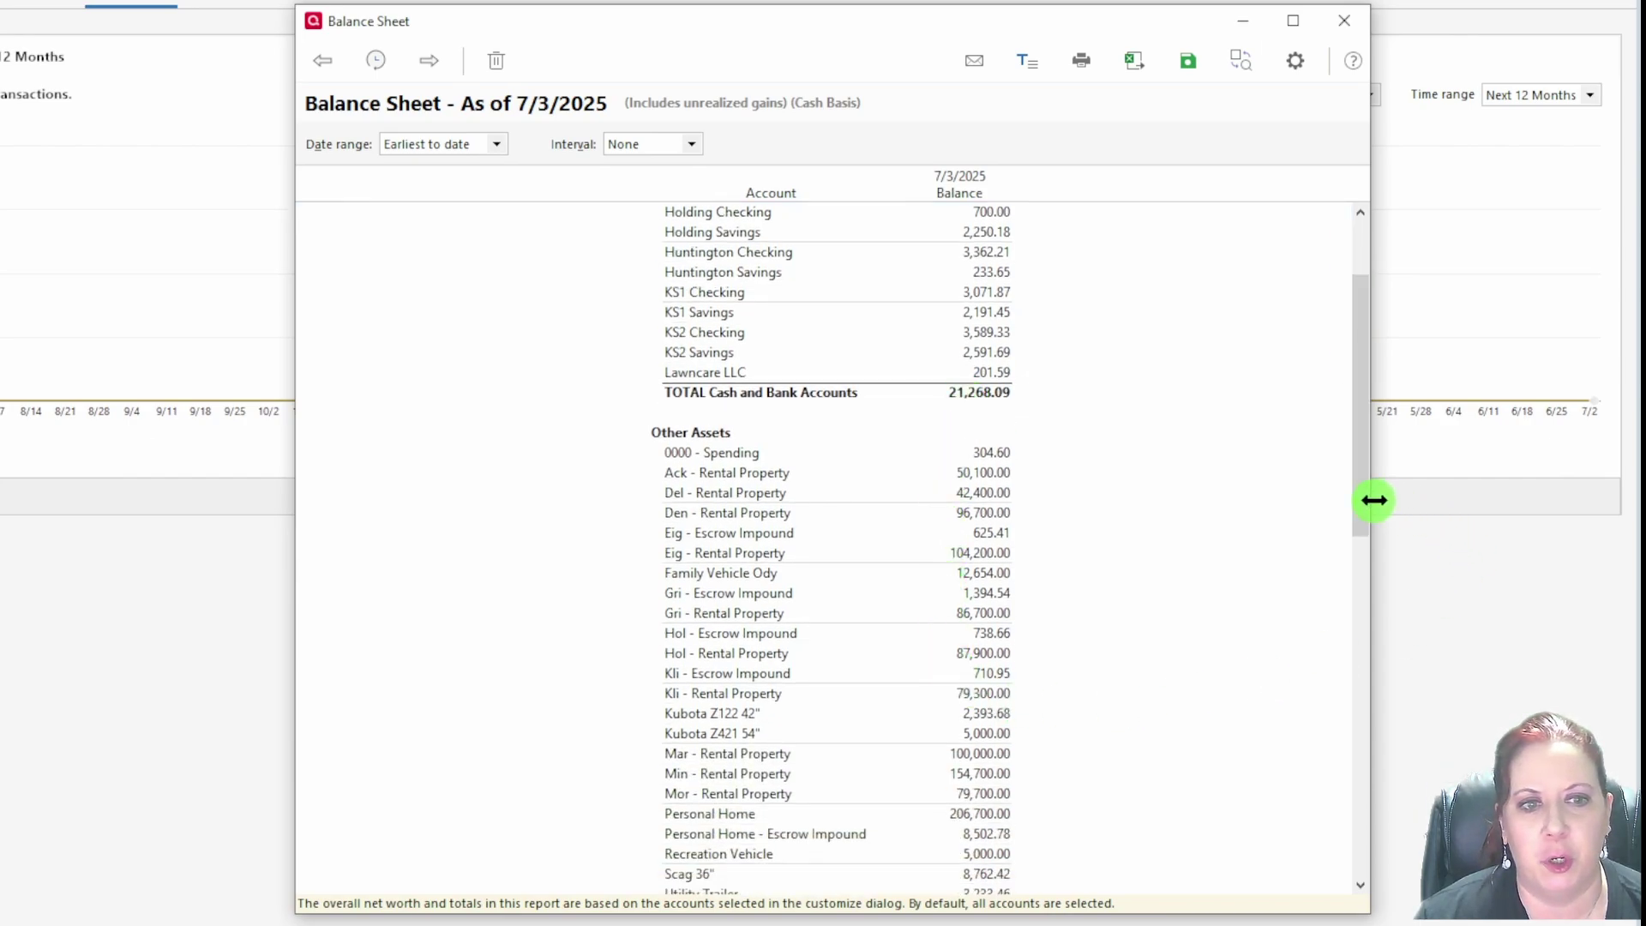
pyautogui.moveTo(1356, 504); pyautogui.dragTo(1337, 804)
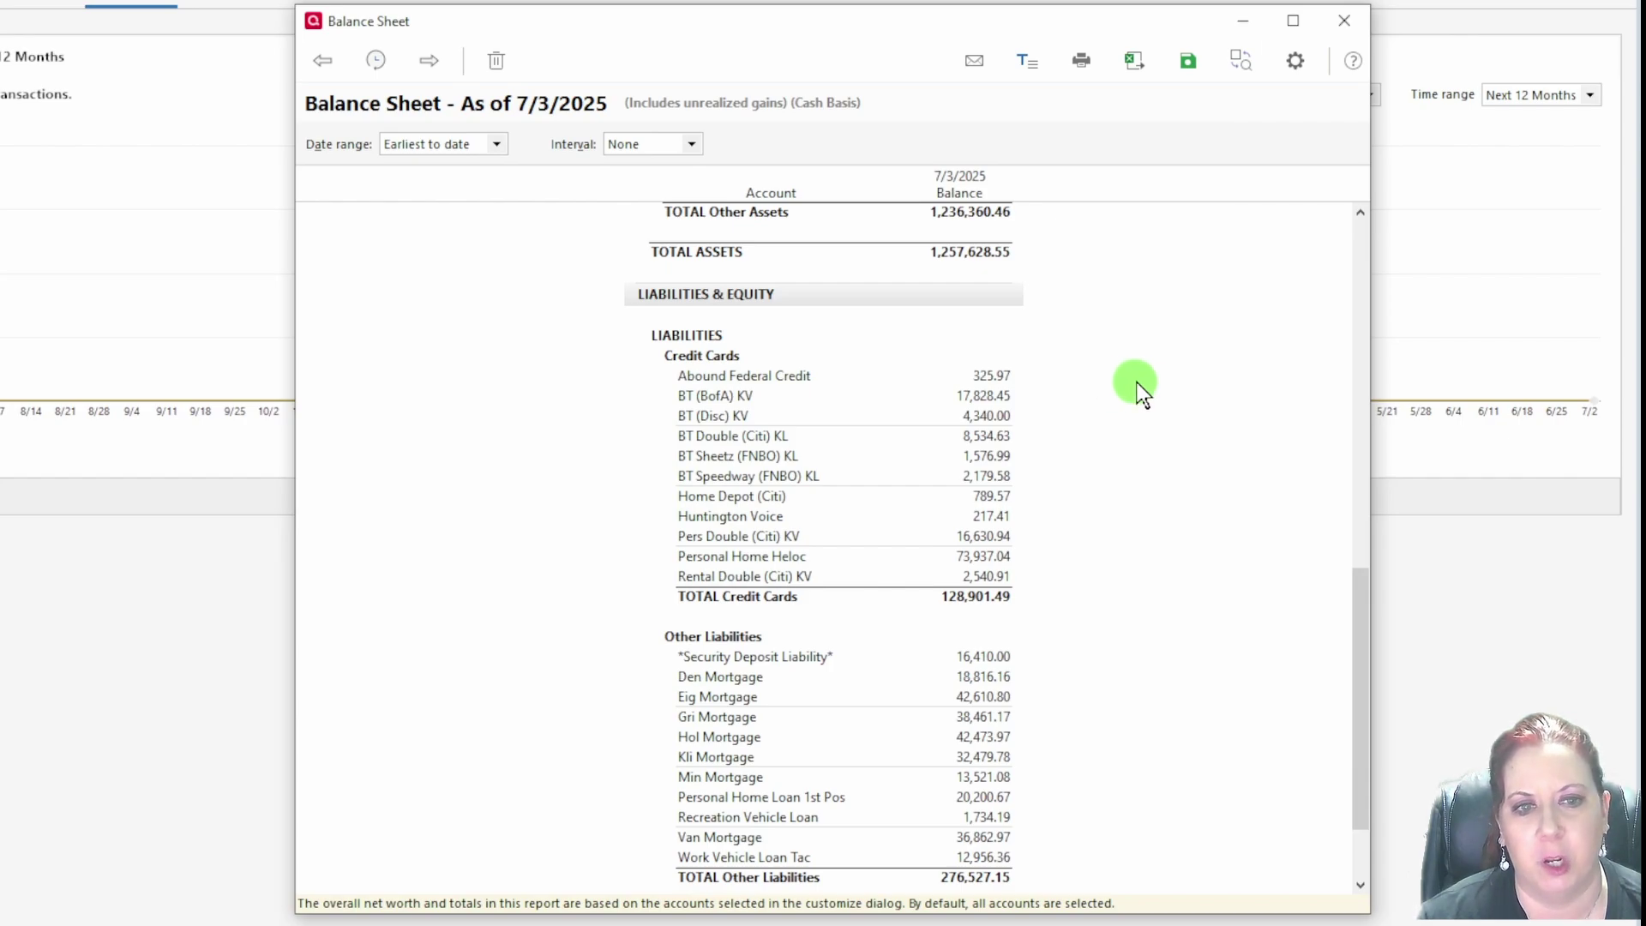
pyautogui.scroll(-2, 1136, 382)
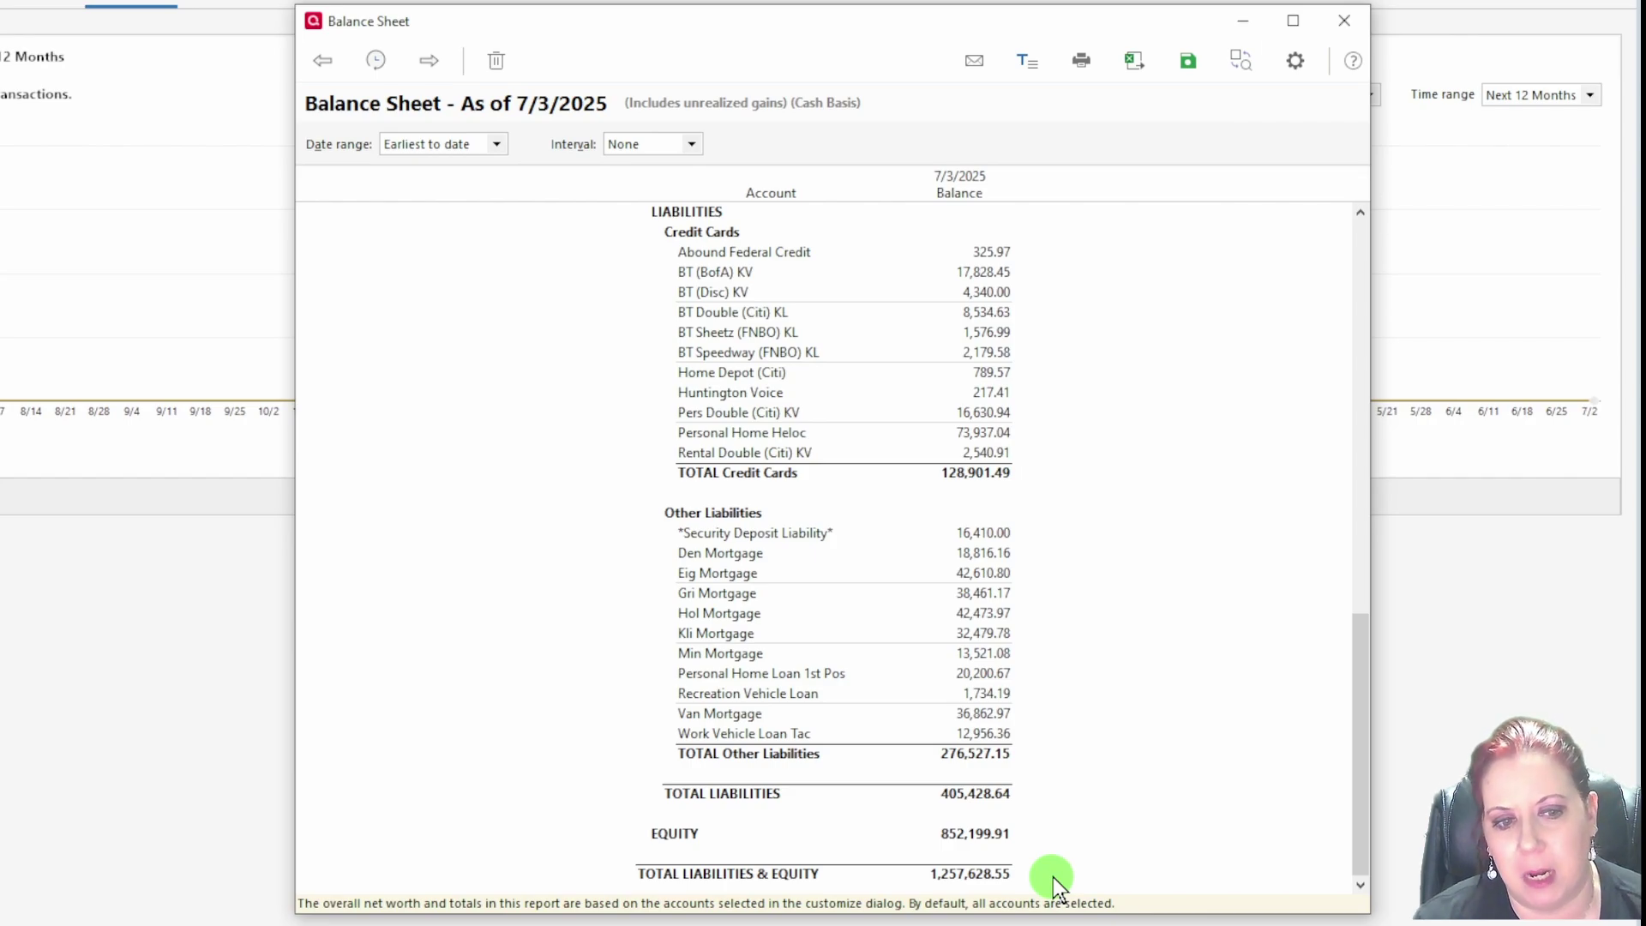
pyautogui.scroll(3, 1061, 296)
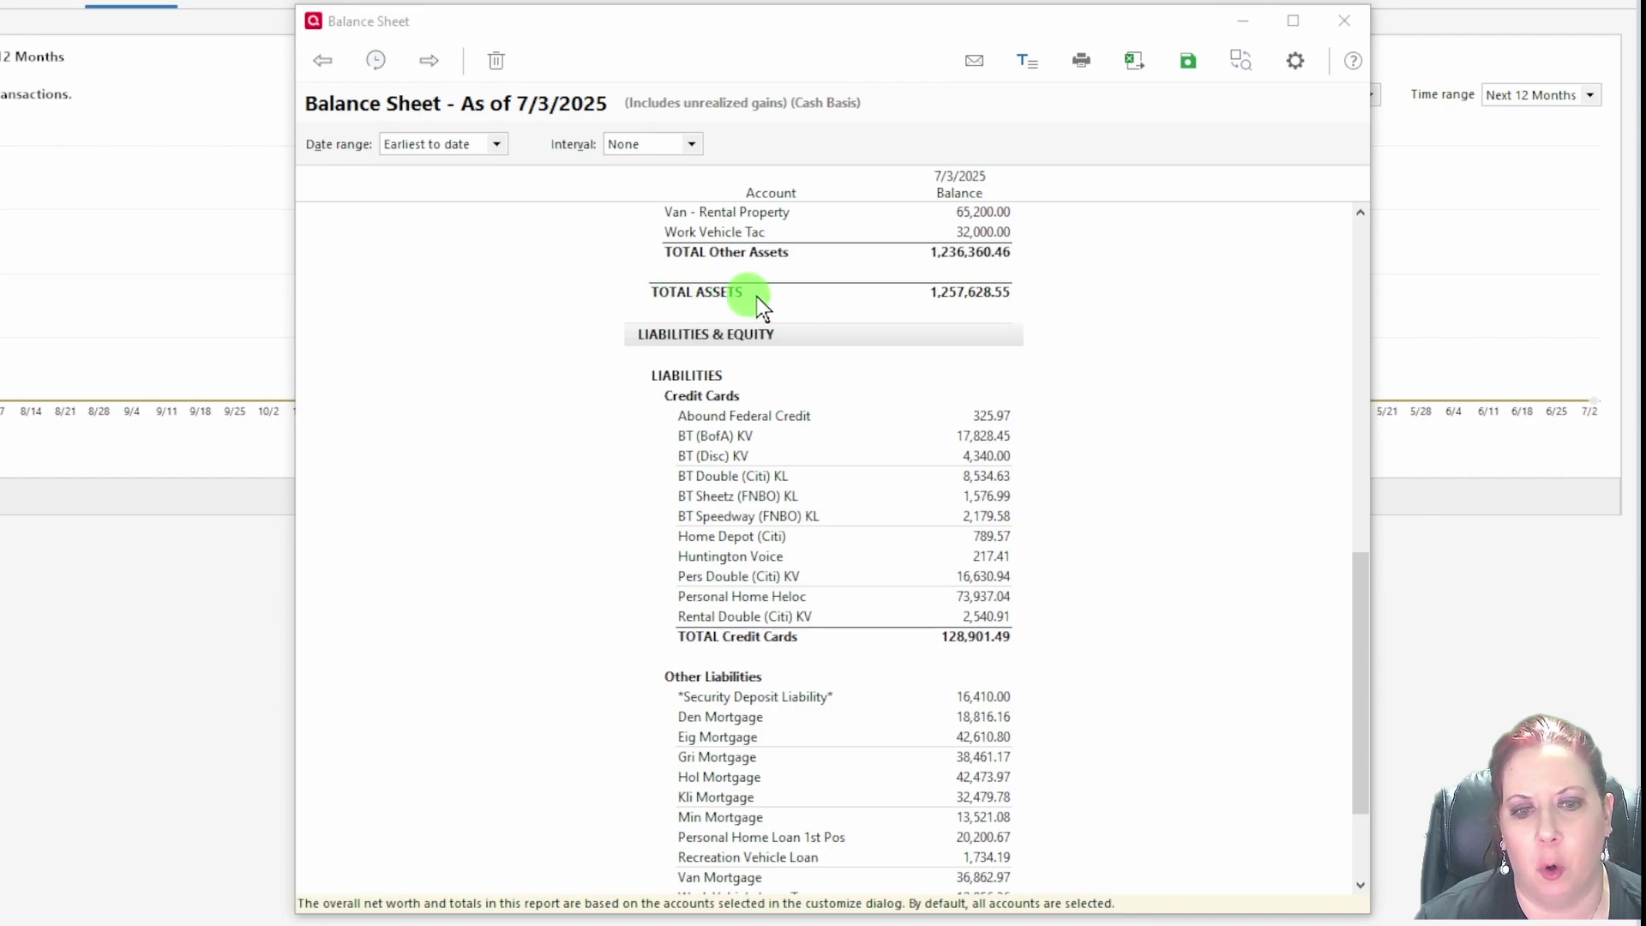
pyautogui.scroll(-3, 1076, 330)
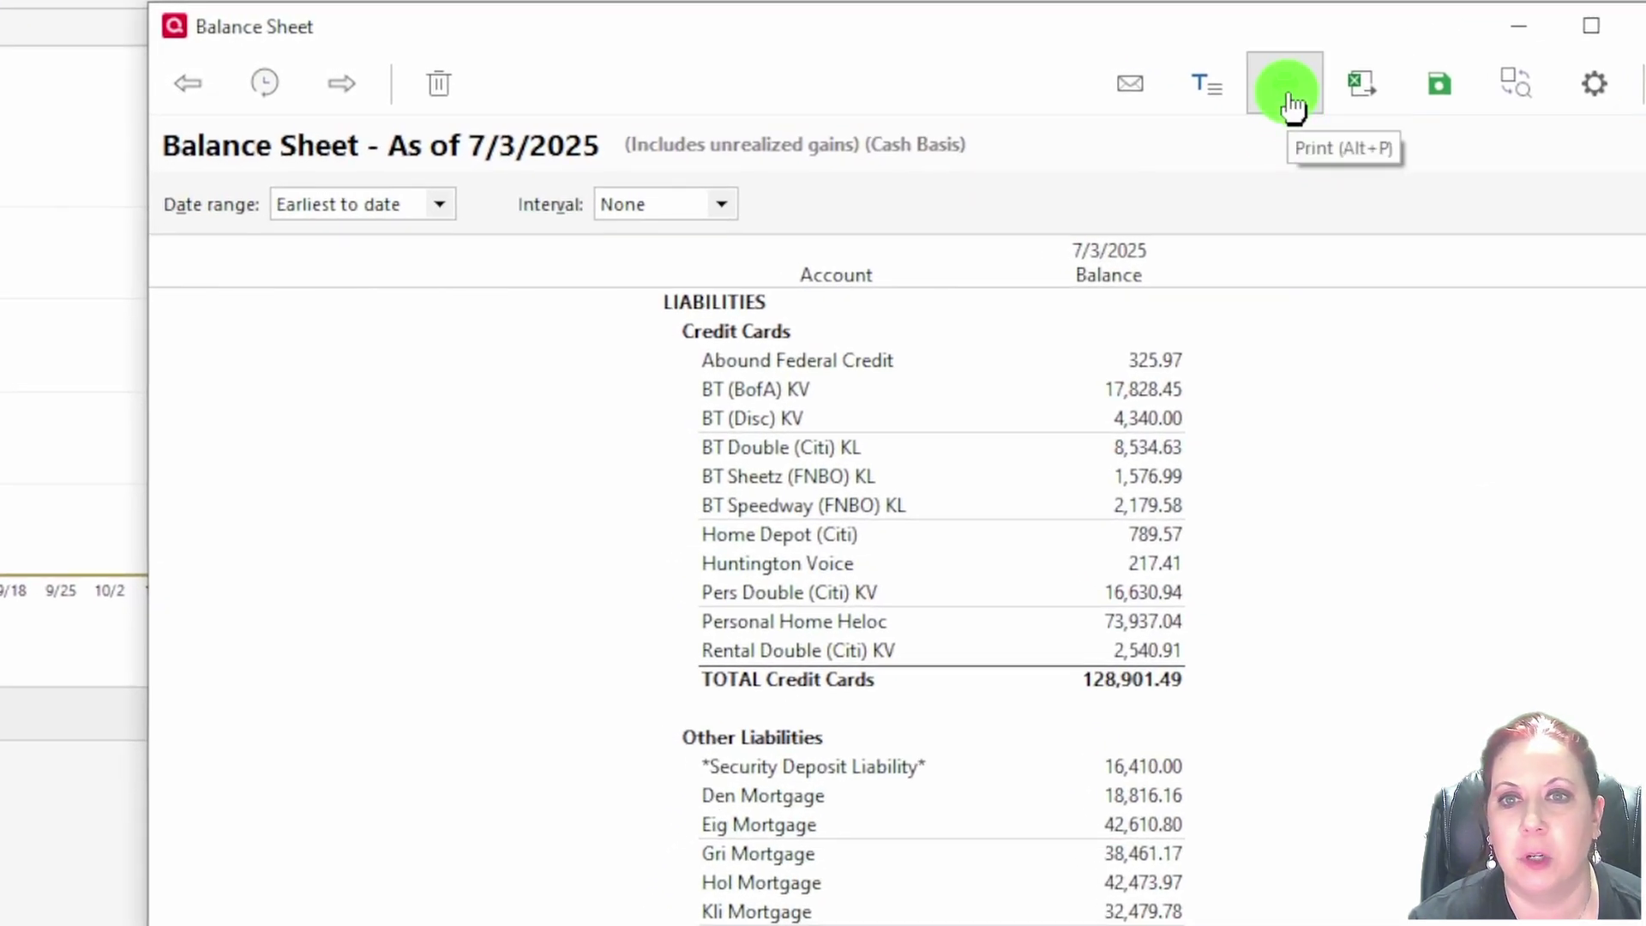
# Step: Review the print options and preview for the Balance Sheet, dismiss them without printing, and check the option to email the report
pyautogui.click(1287, 95)
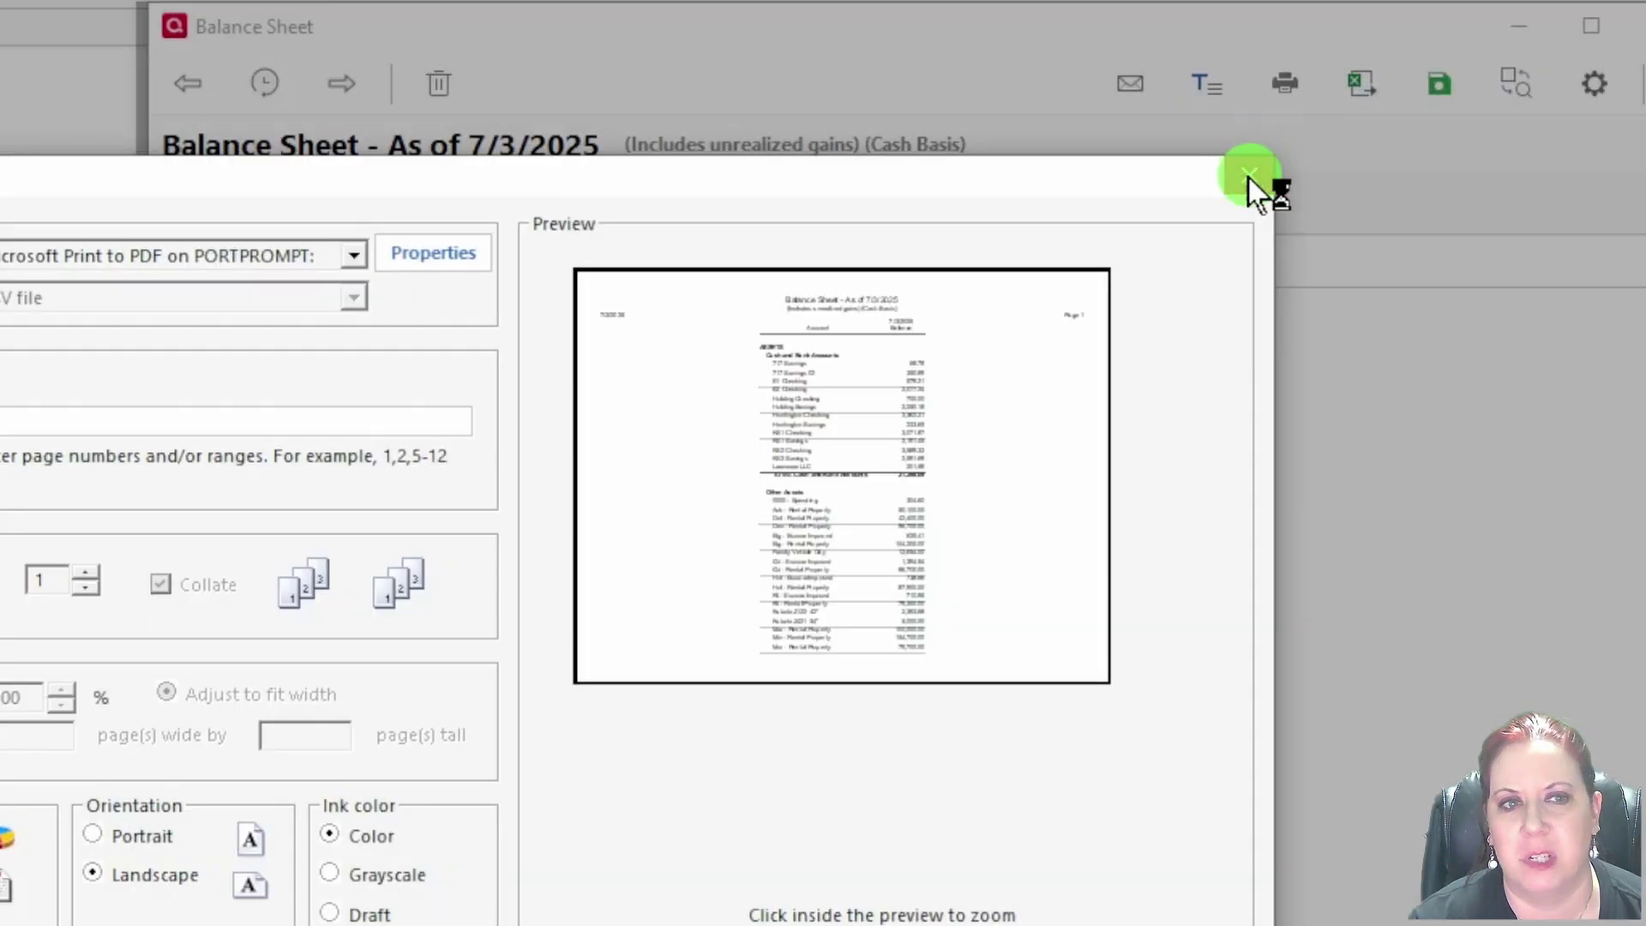
pyautogui.click(1250, 178)
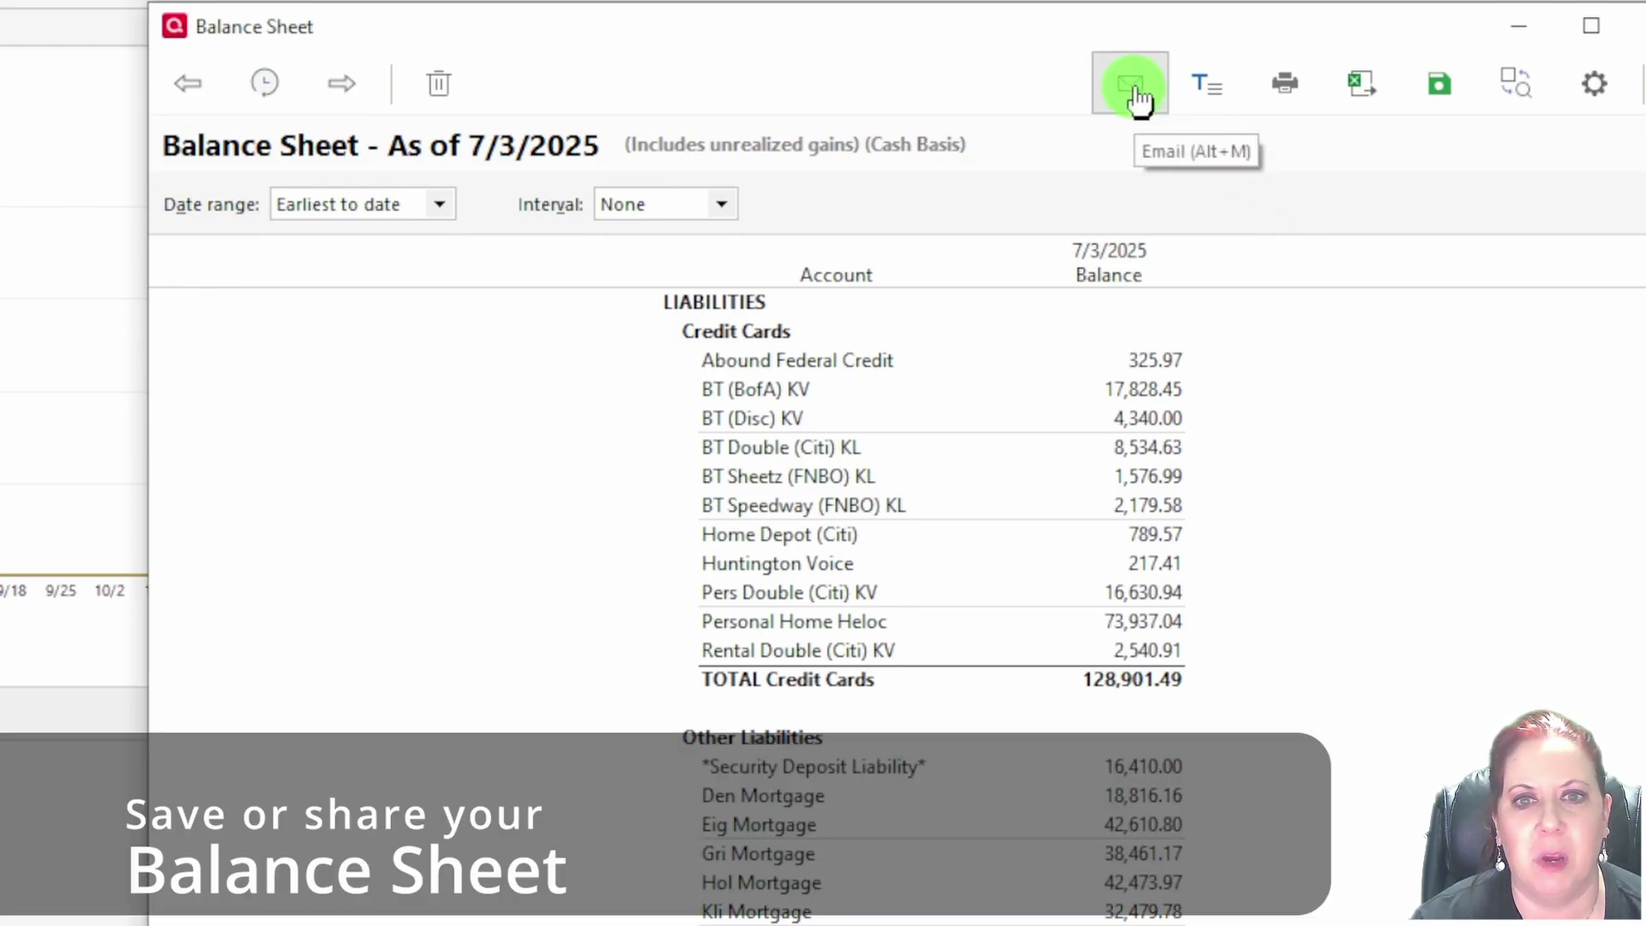
pyautogui.click(1132, 81)
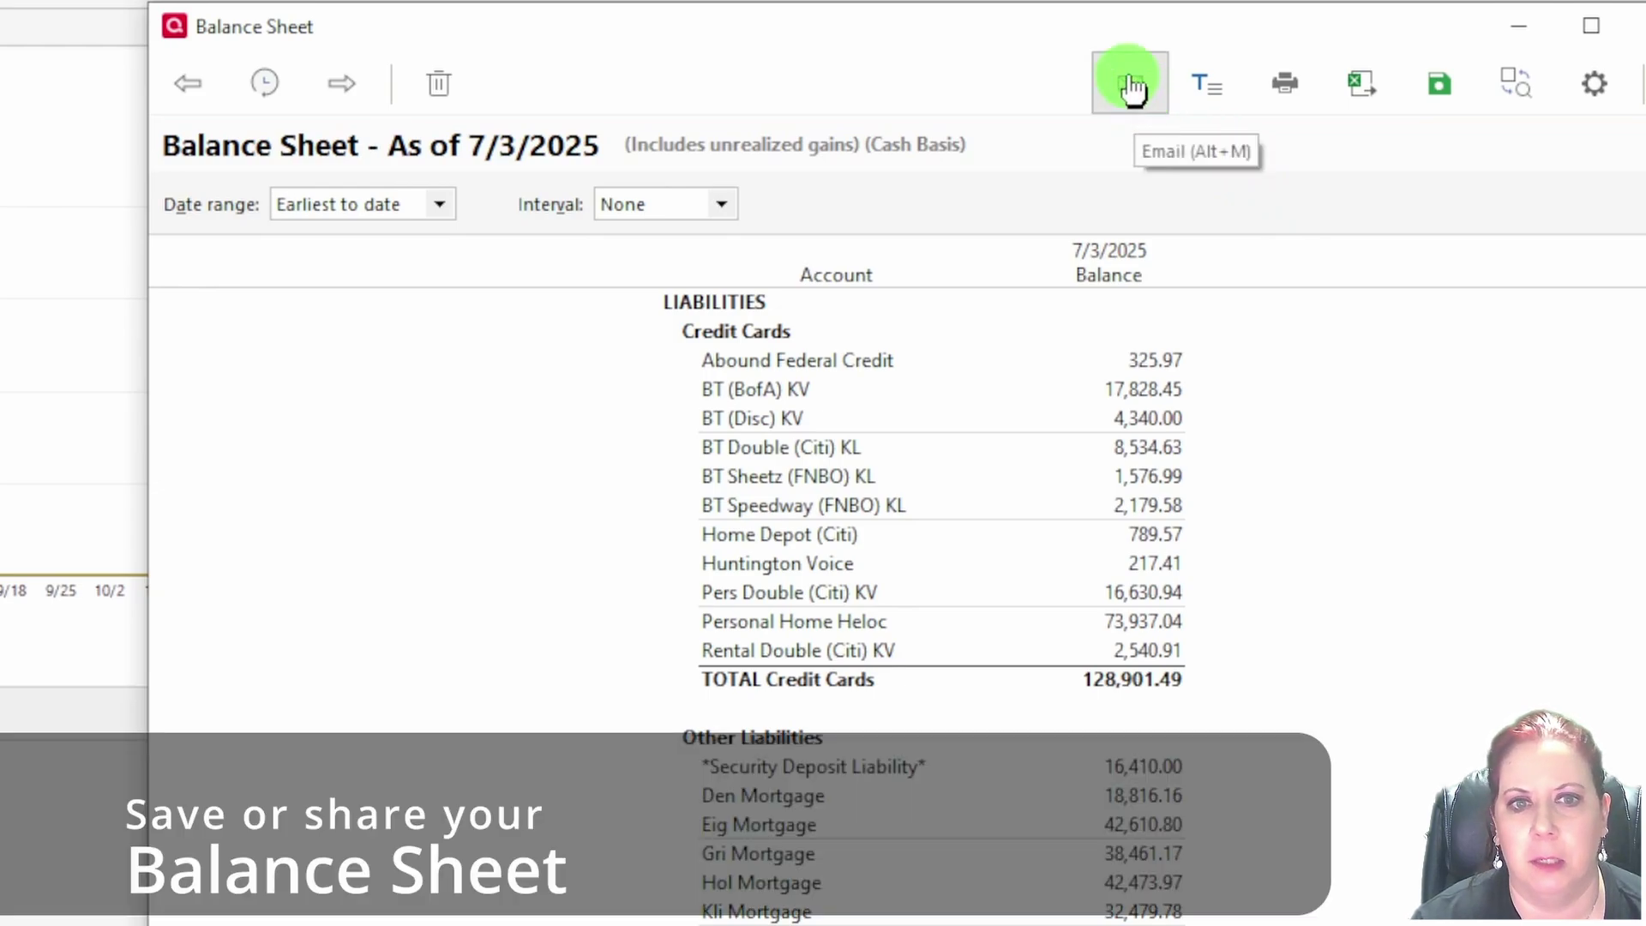
# Step: Turn on alternate row color and hide cents in the visual settings for all reports, and dismiss the settings
pyautogui.click(1202, 90)
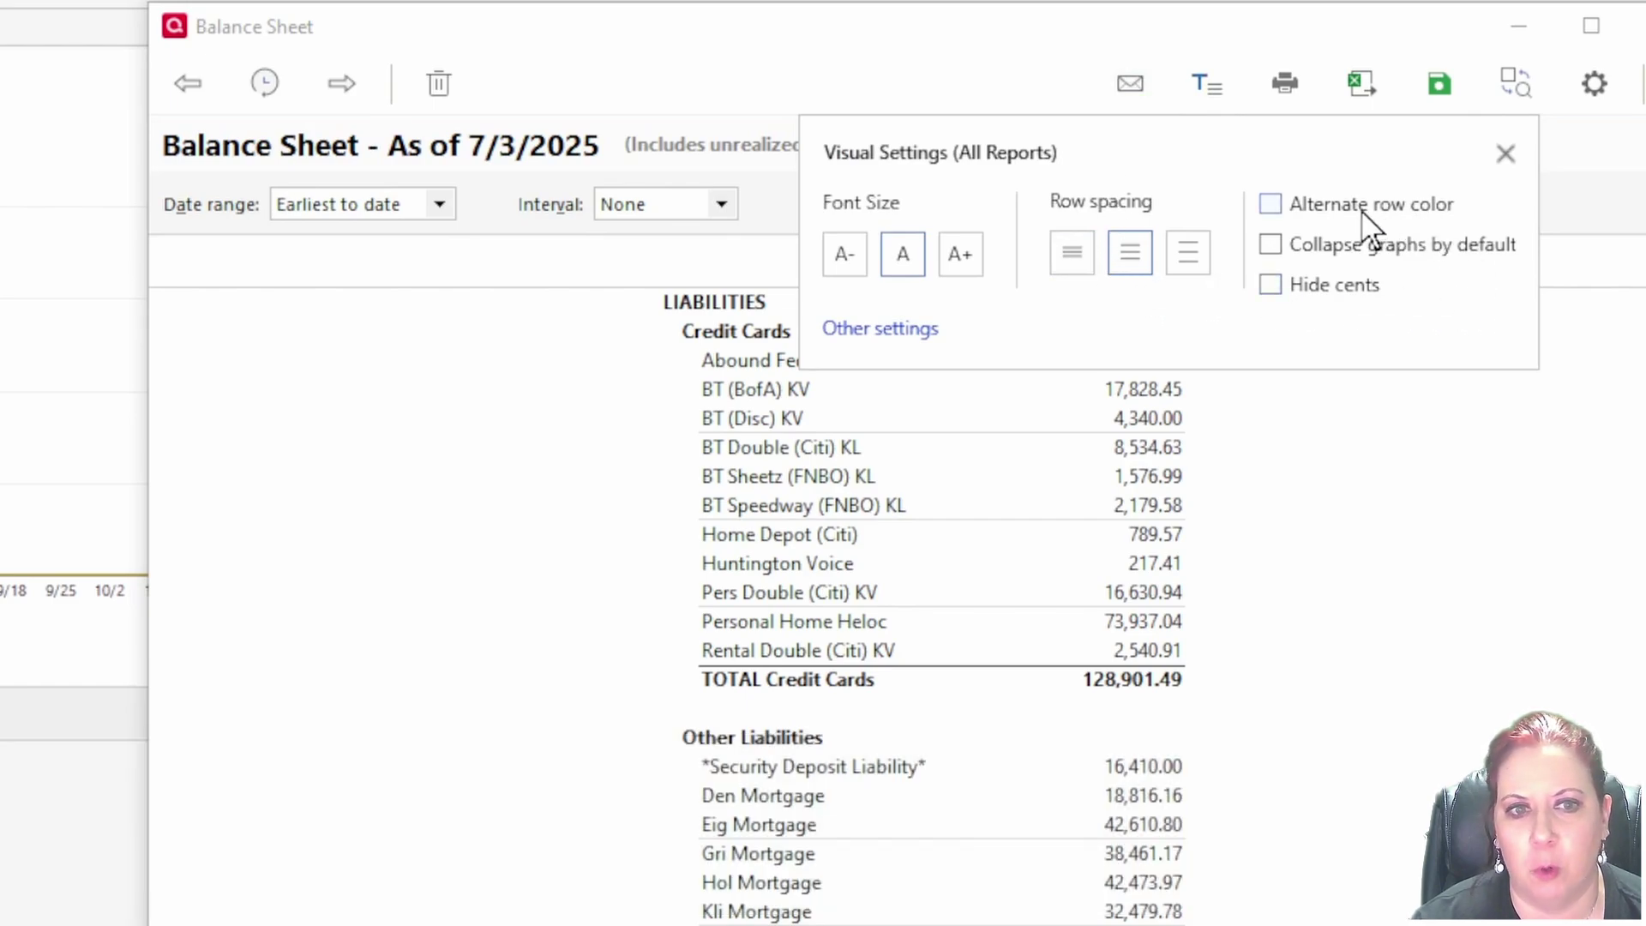
pyautogui.click(1334, 209)
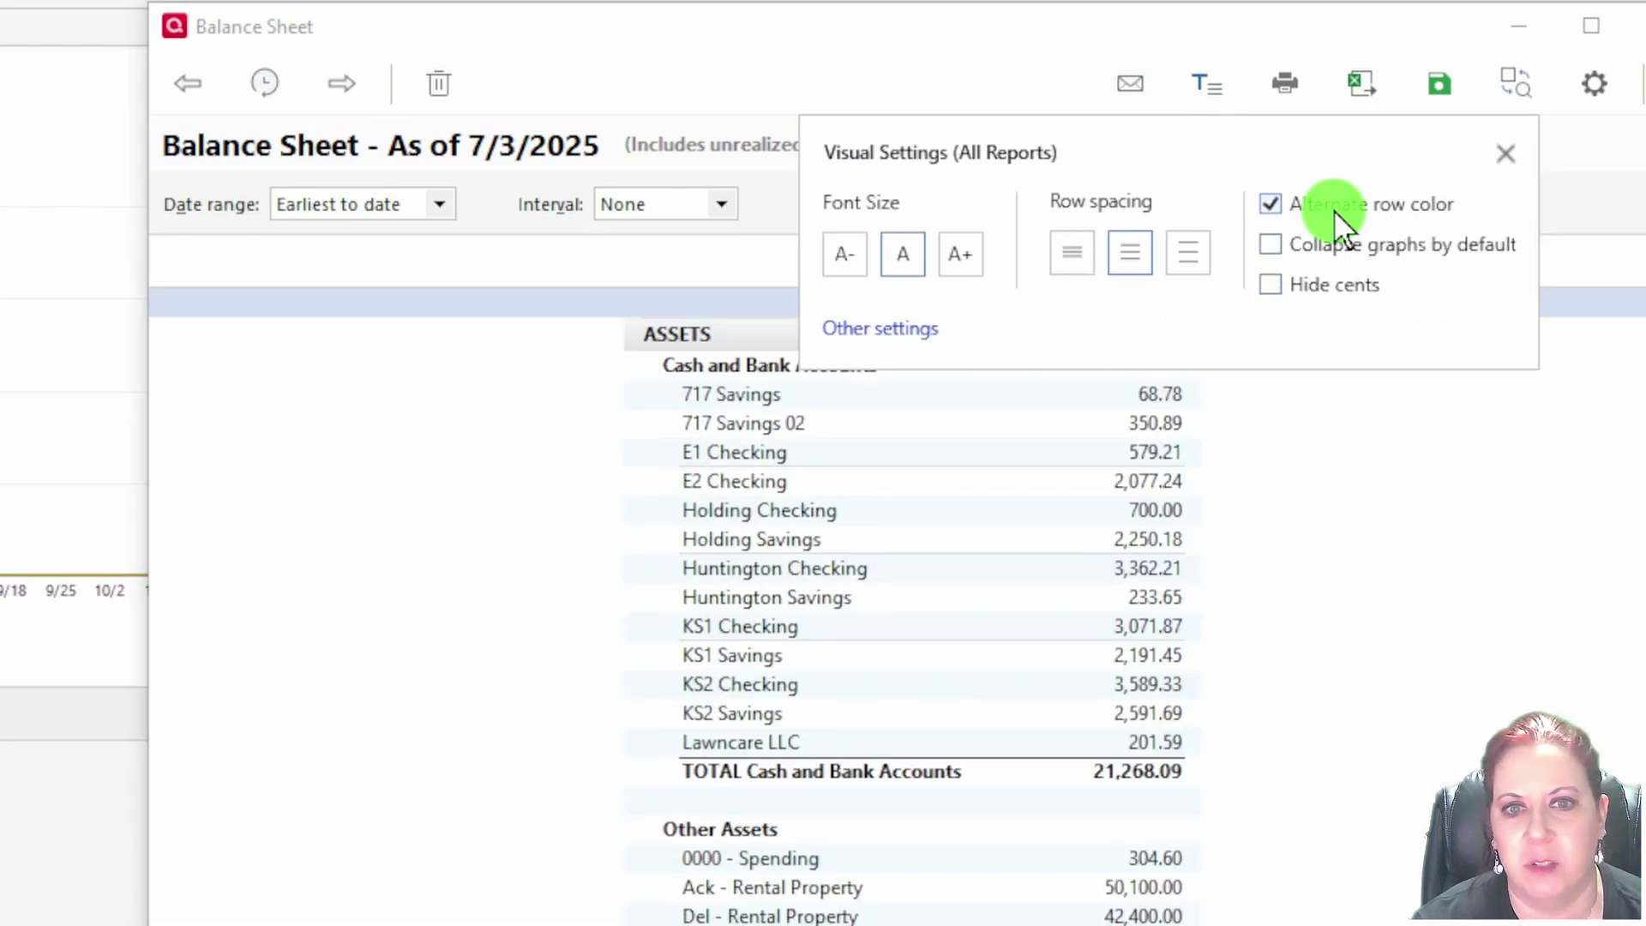
pyautogui.click(1355, 290)
pyautogui.click(1517, 86)
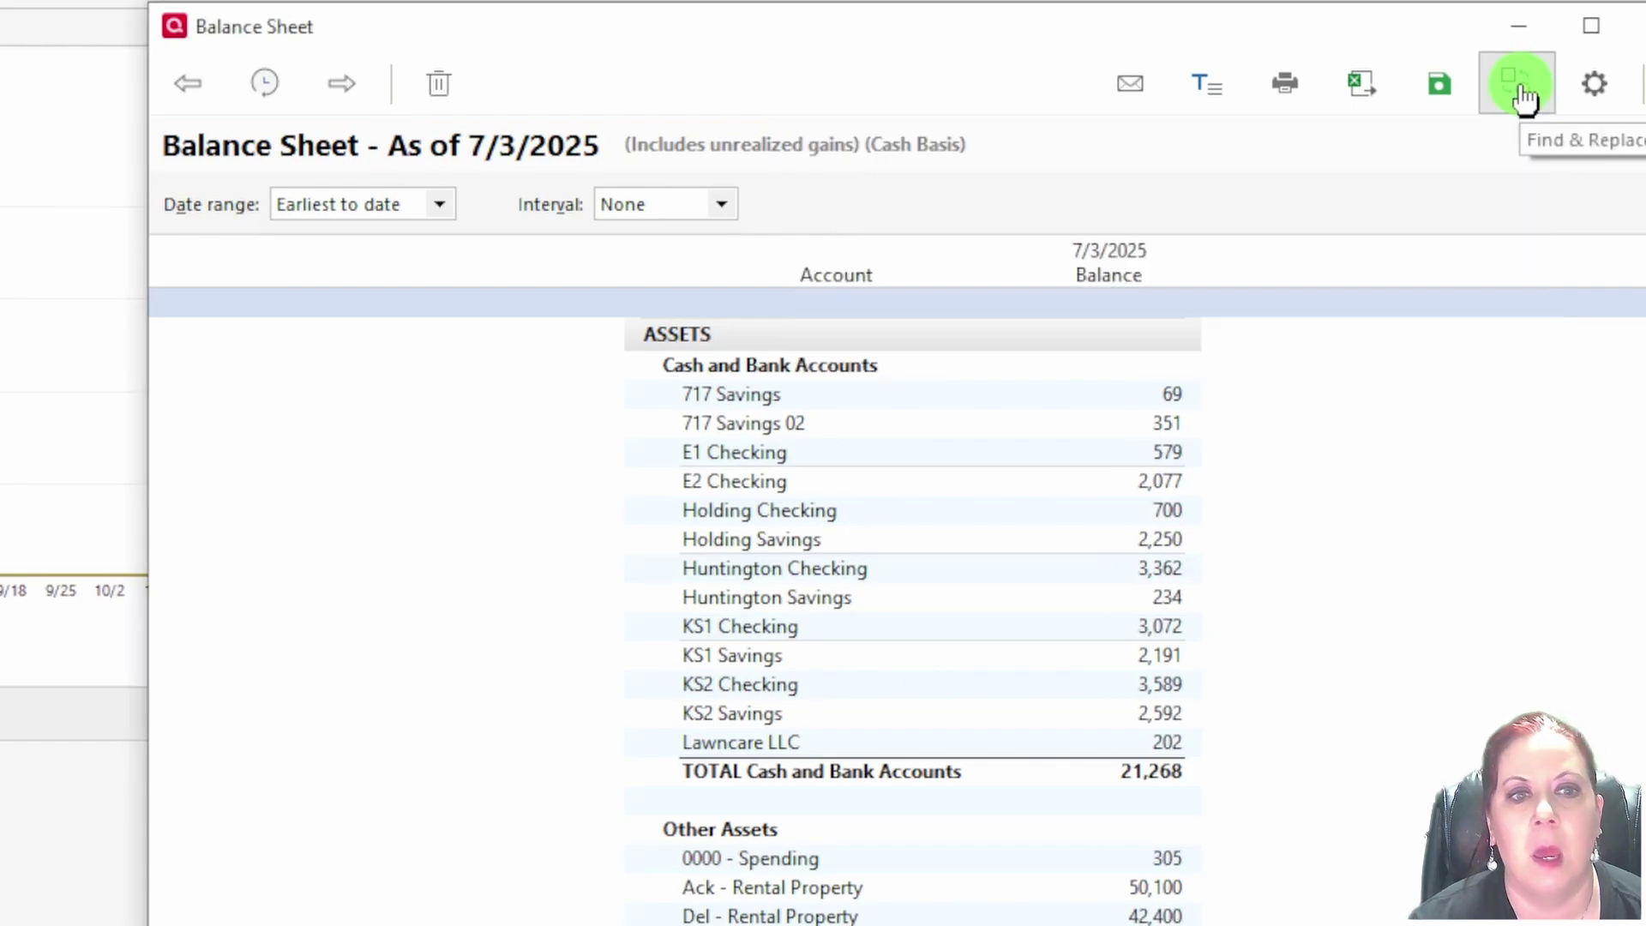